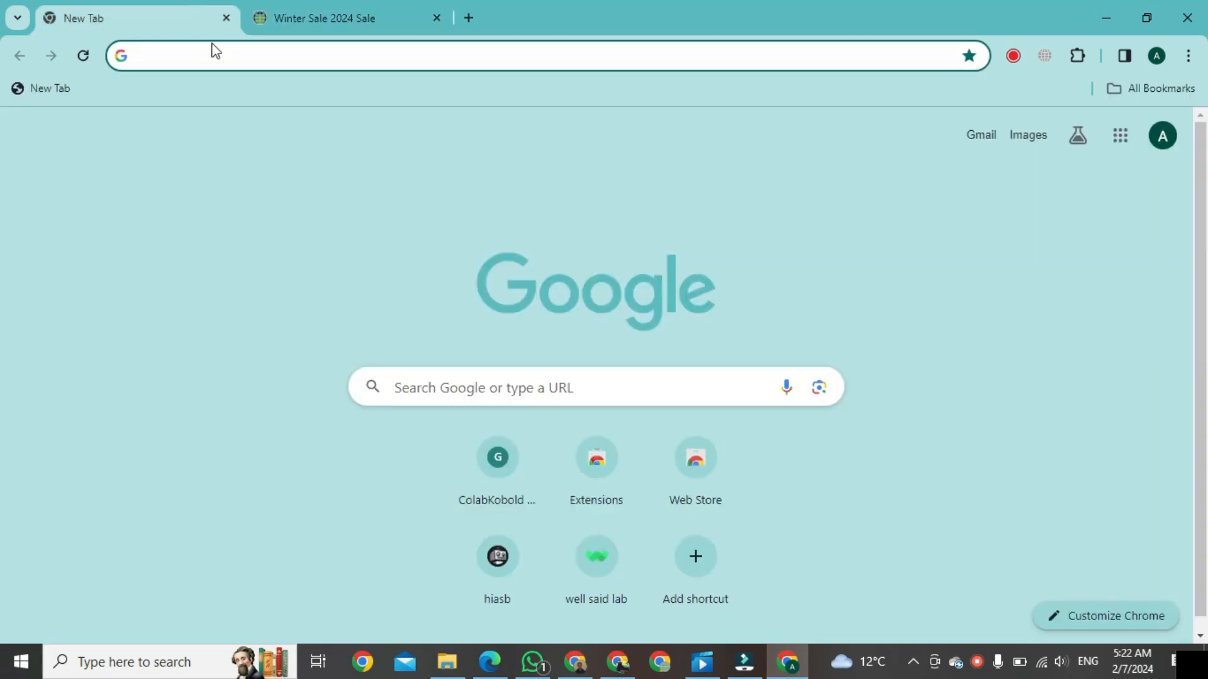
# - Search Google for "google business" and open the "Google Business Profile – Get Listed on Google" result
pyautogui.write('g')
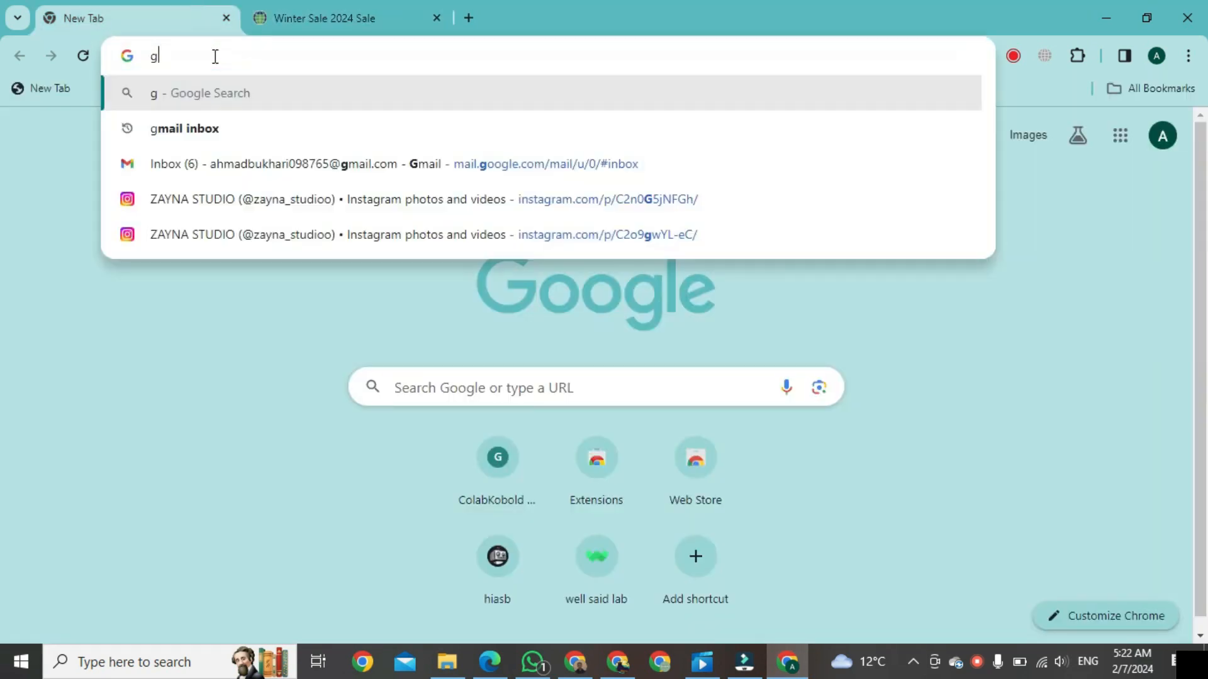
pyautogui.write('oogle bus')
pyautogui.press('Down')
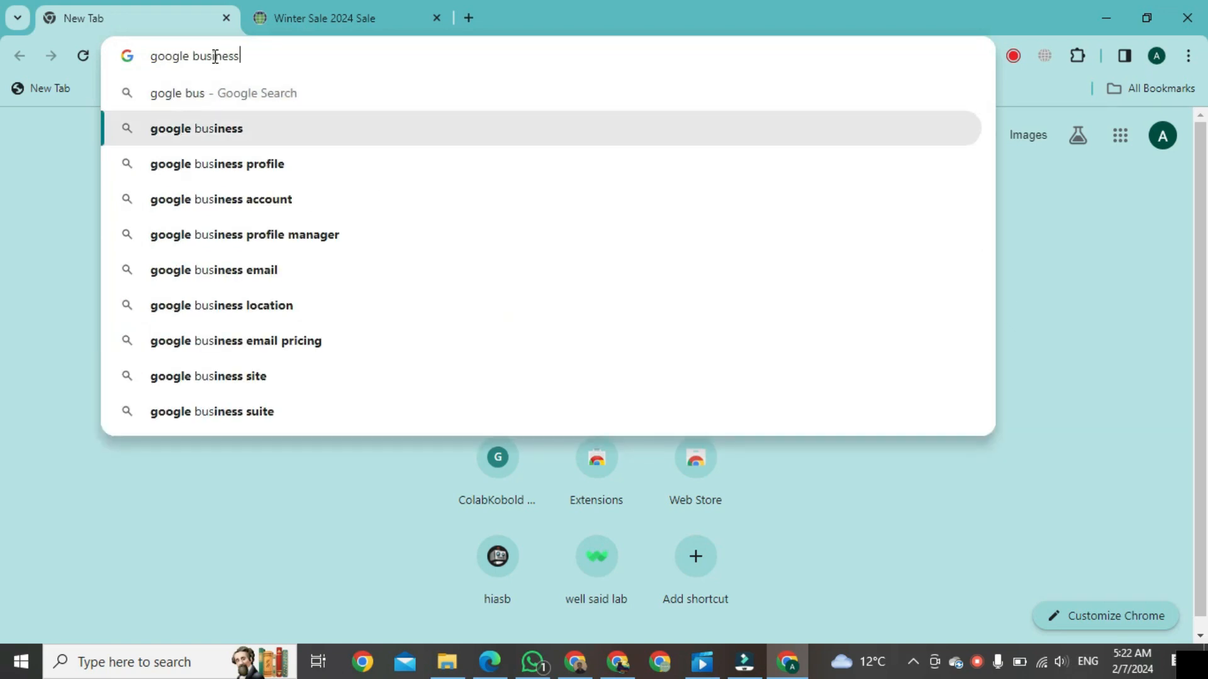
pyautogui.press('Return')
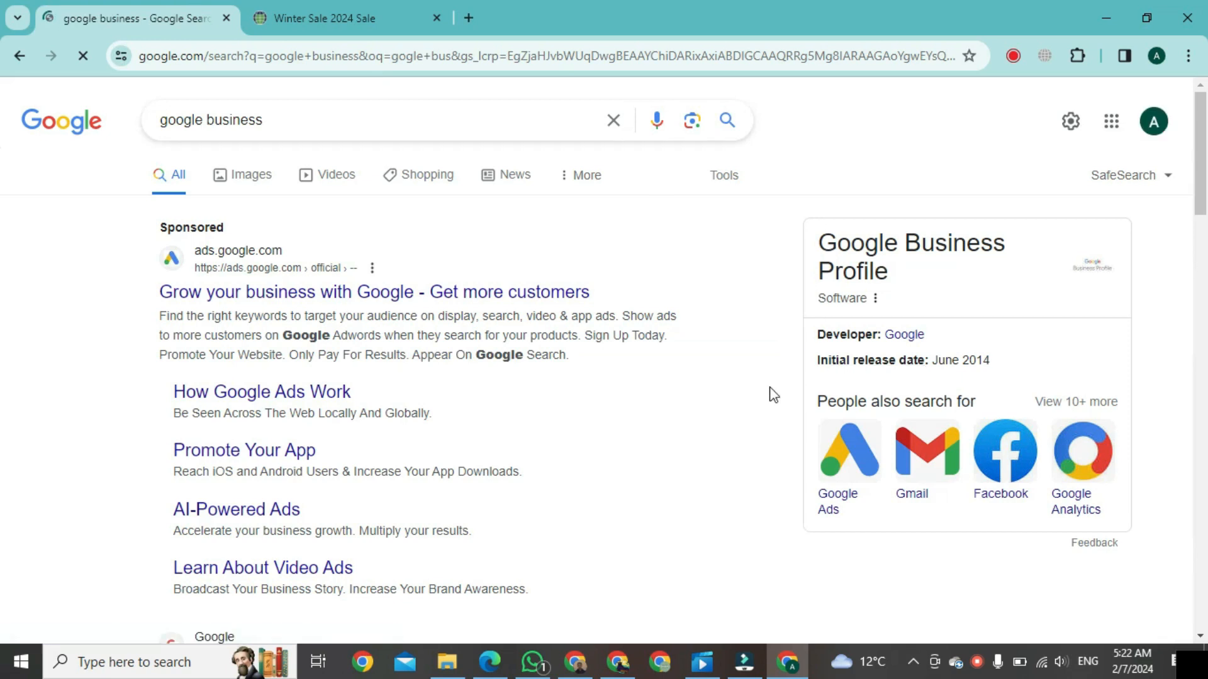
pyautogui.scroll(-6, 773, 395)
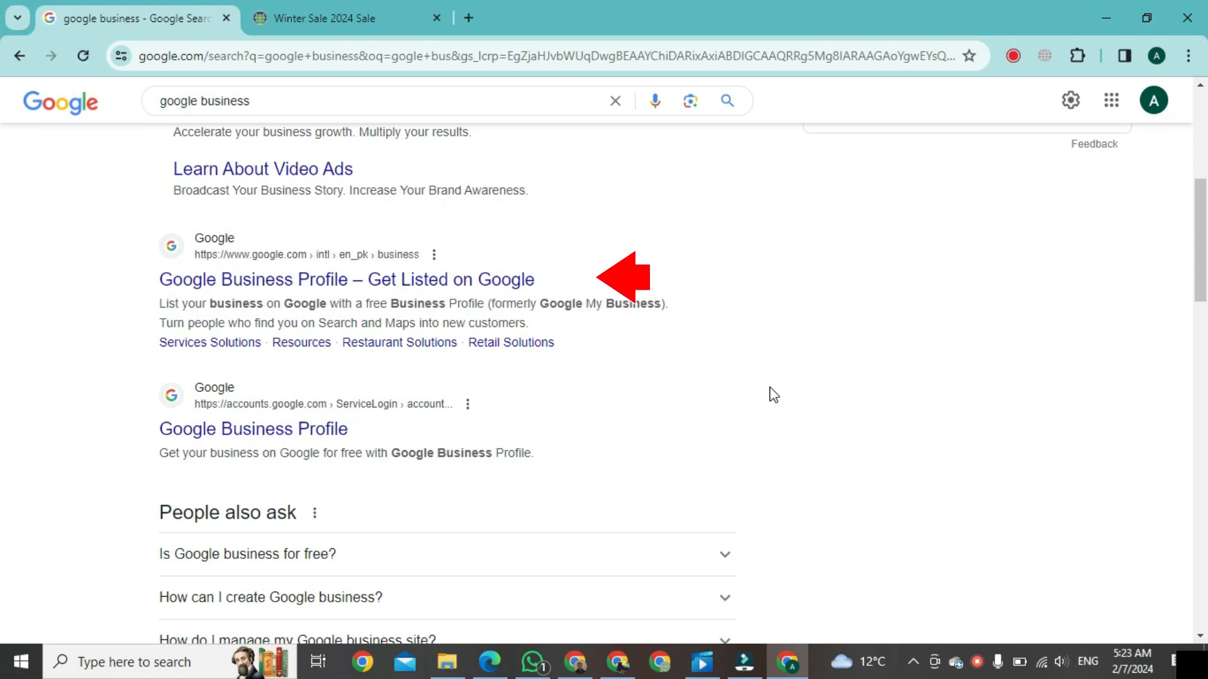
pyautogui.click(364, 285)
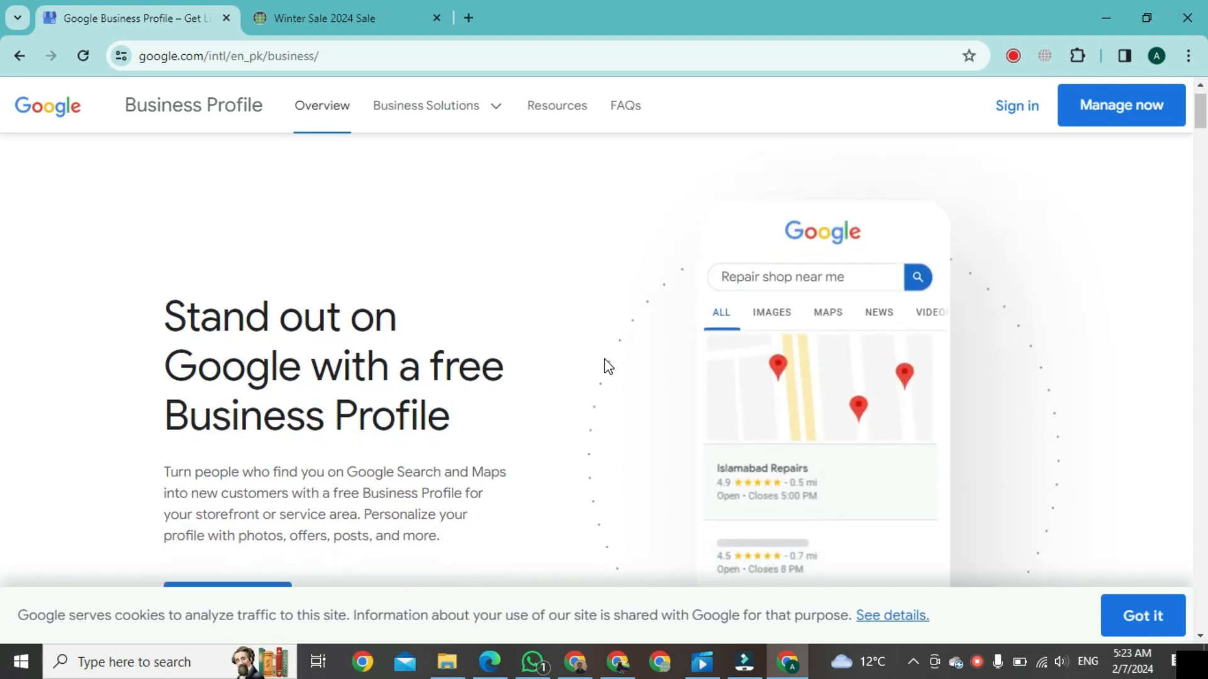
# - Sign in to Google Business Profile and submit "heraitage" as the business name
pyautogui.scroll(-1, 608, 367)
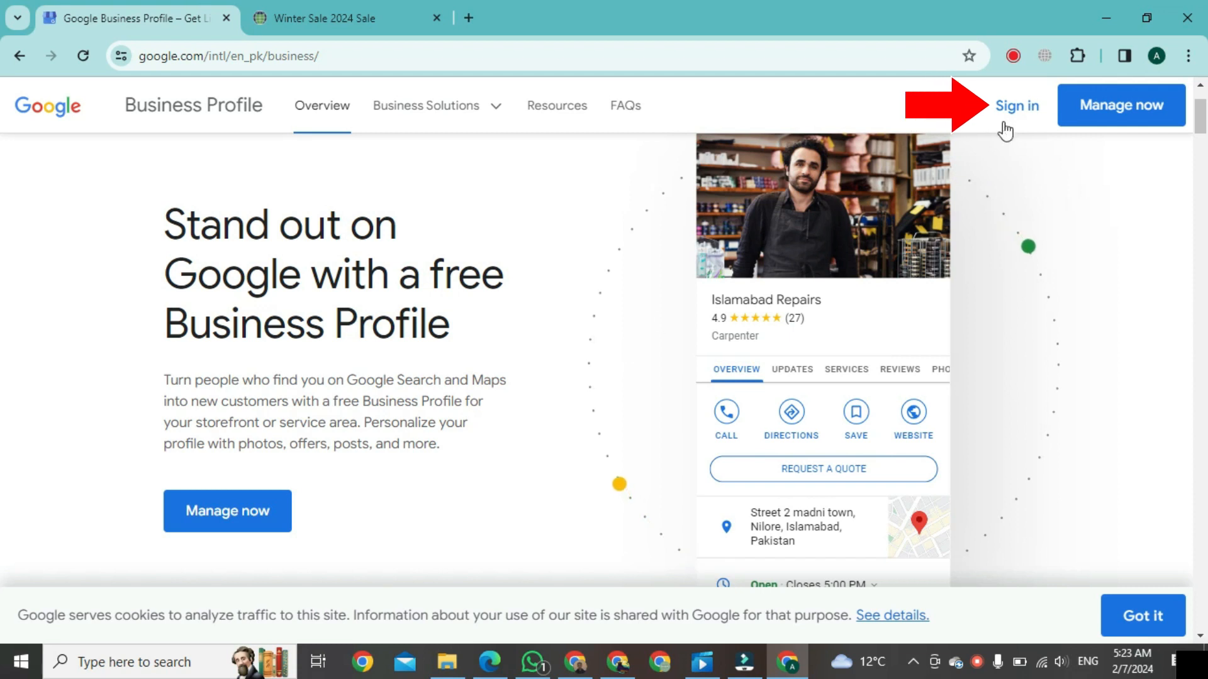
pyautogui.click(1026, 114)
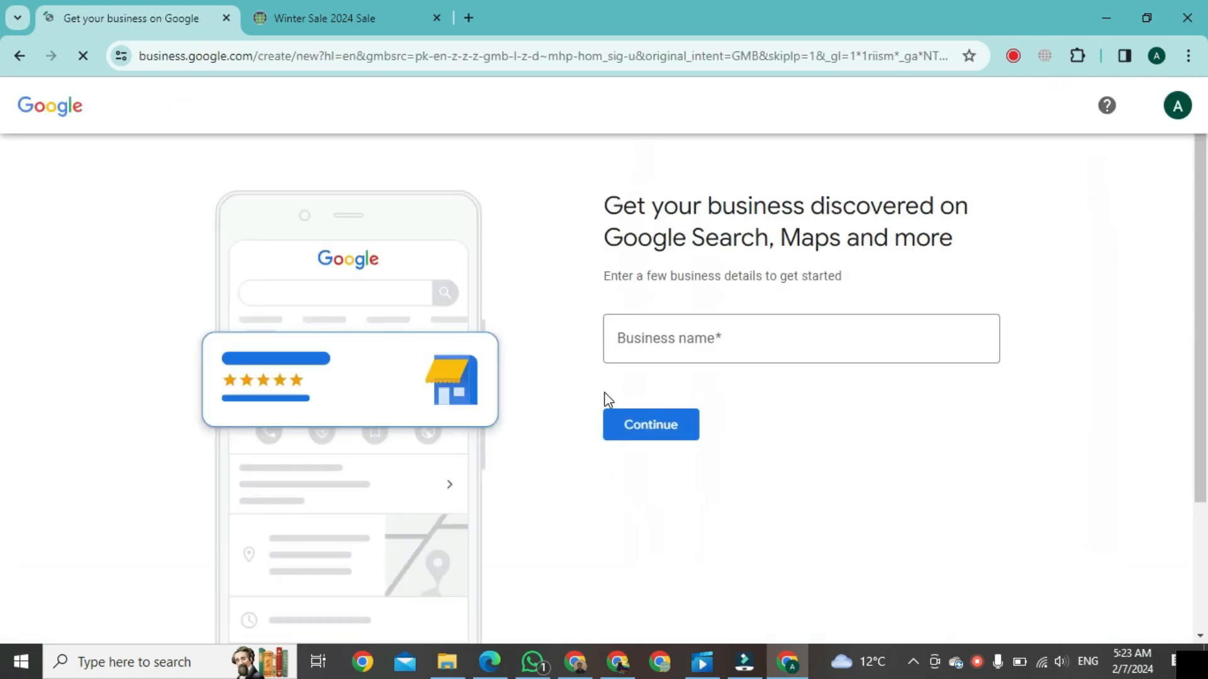
pyautogui.click(694, 340)
pyautogui.write('heraitage')
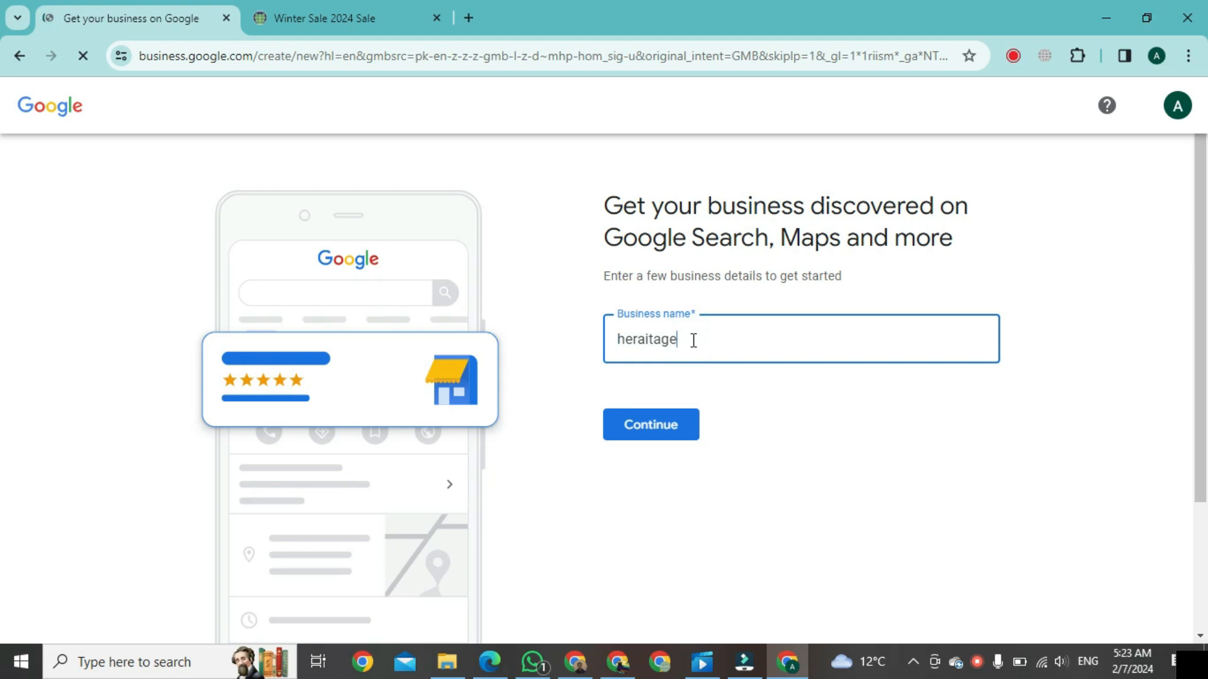
pyautogui.click(686, 396)
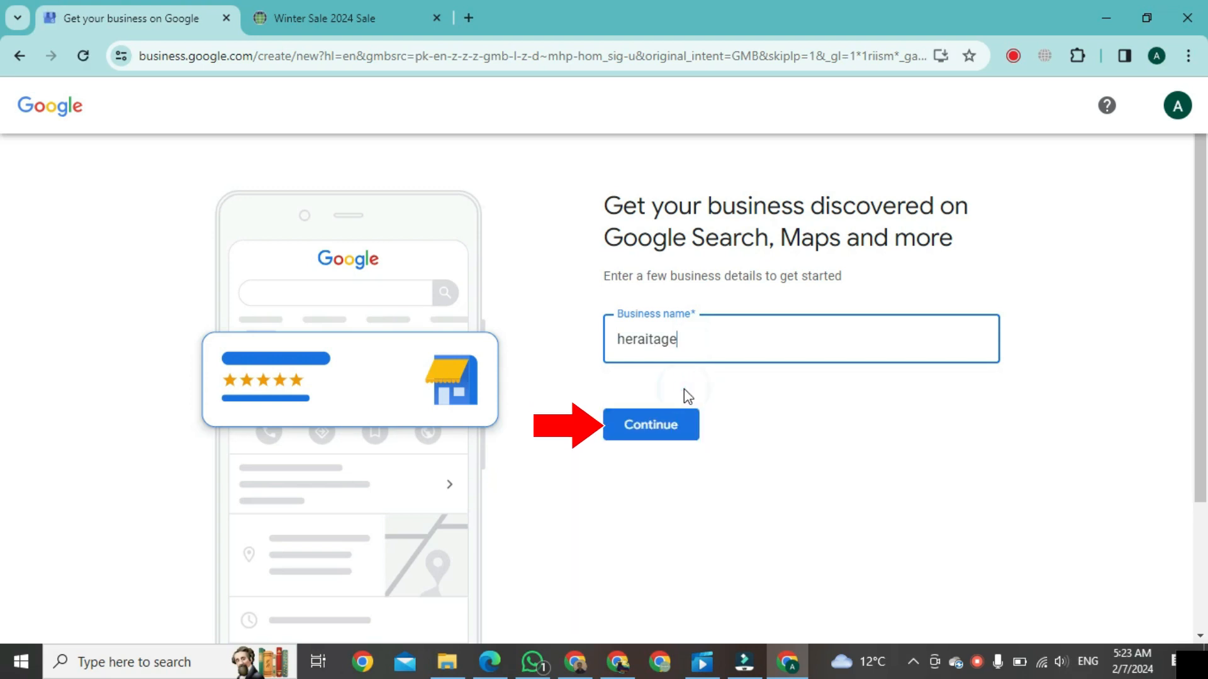
pyautogui.click(655, 430)
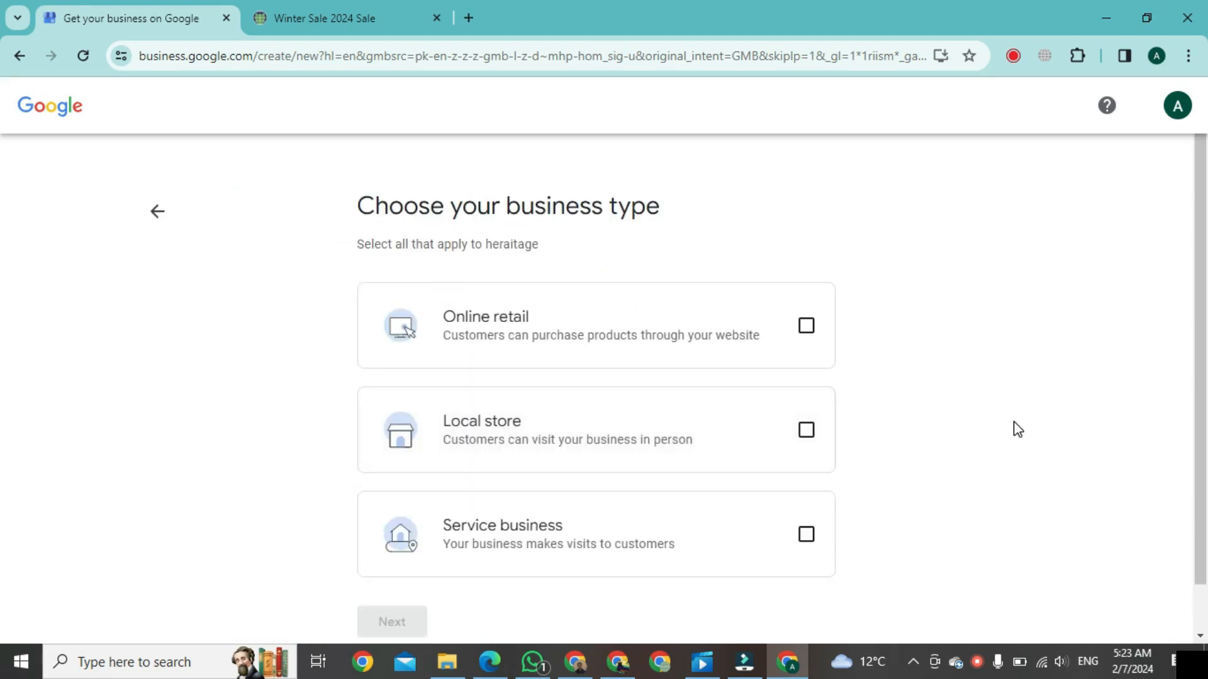
# - Choose Online retail and Local store as the business types and continue
pyautogui.scroll(-2, 1015, 423)
pyautogui.scroll(1, 1014, 423)
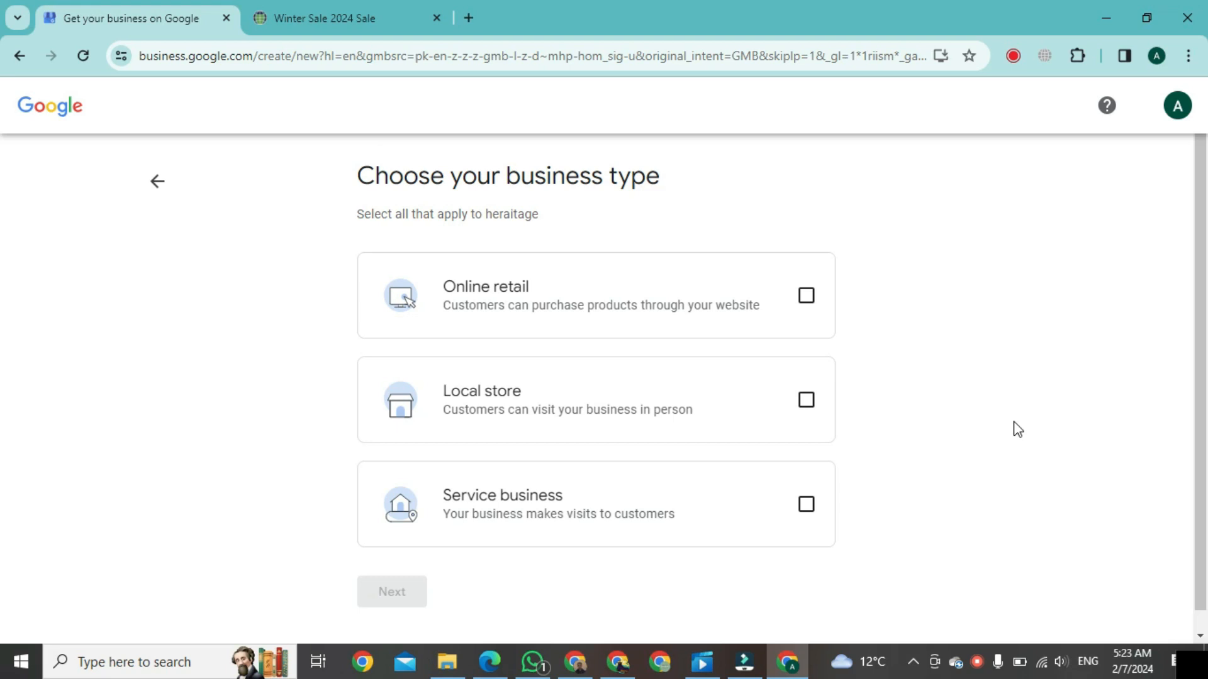
pyautogui.click(811, 294)
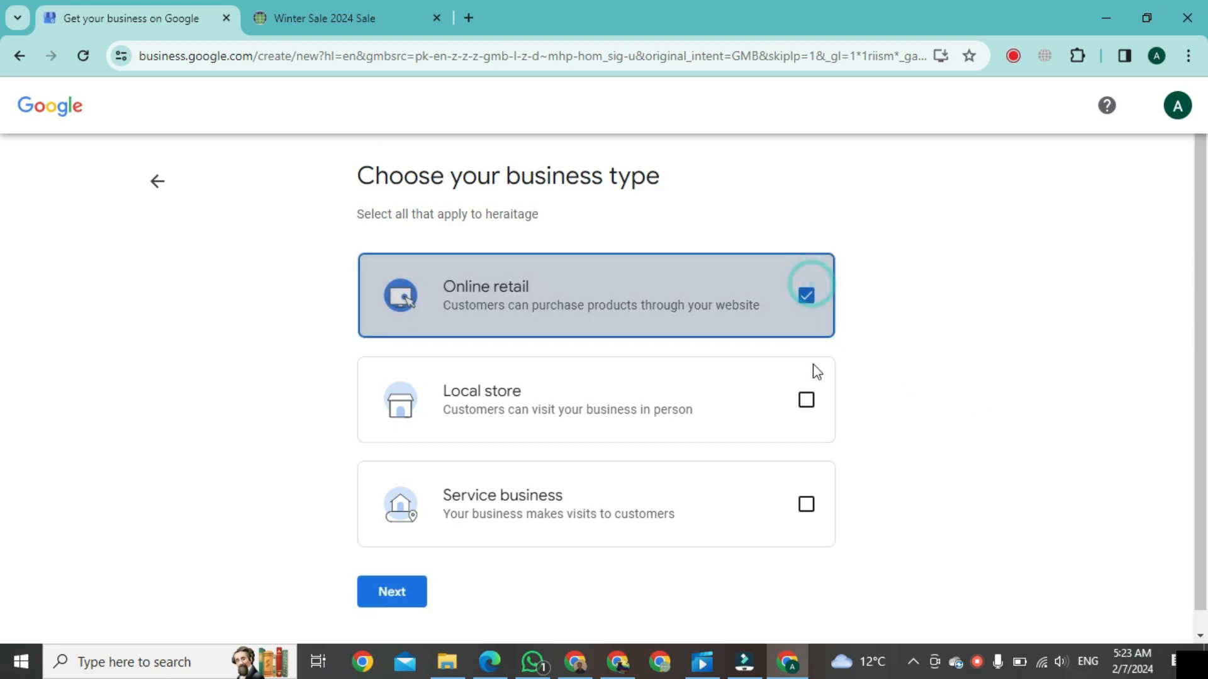
pyautogui.click(816, 403)
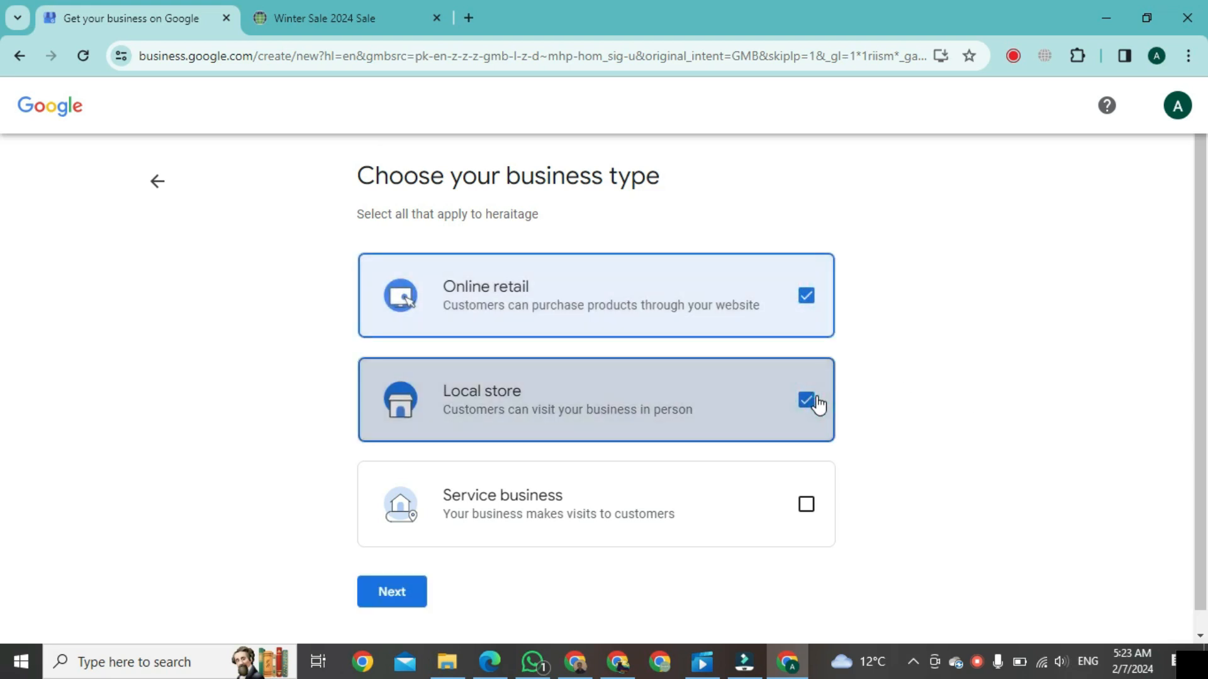
pyautogui.click(383, 605)
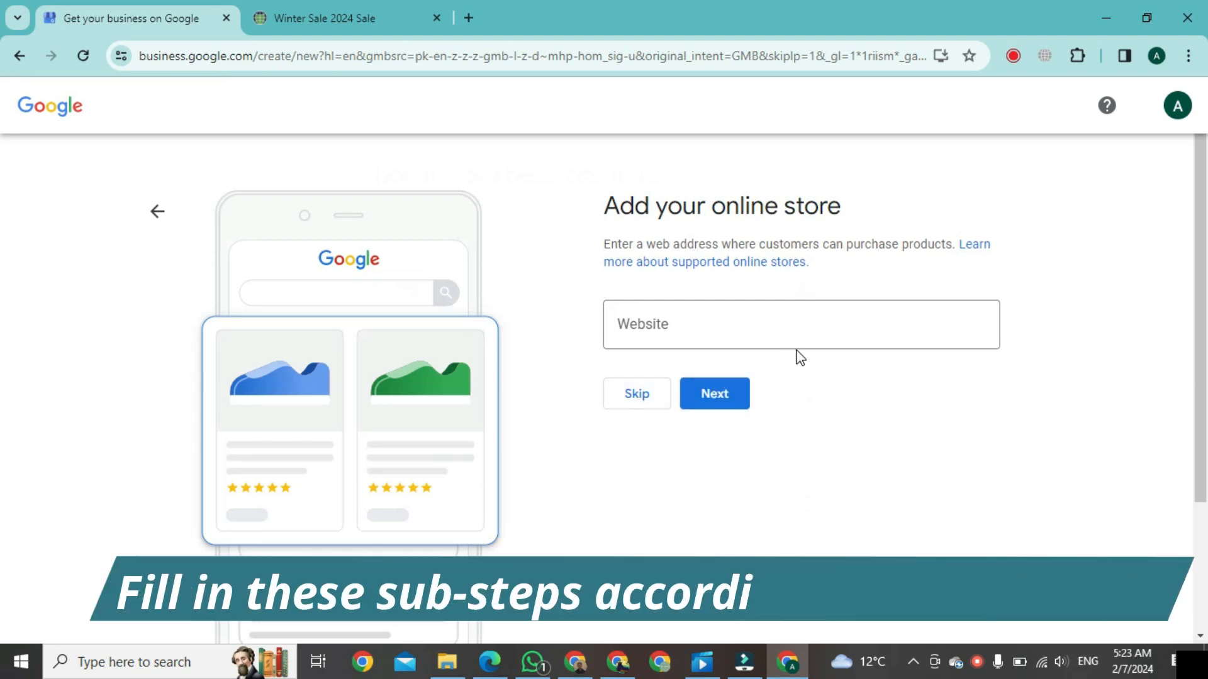
# - Skip adding an online store website and submit "Clothing store" as the business category
pyautogui.click(765, 311)
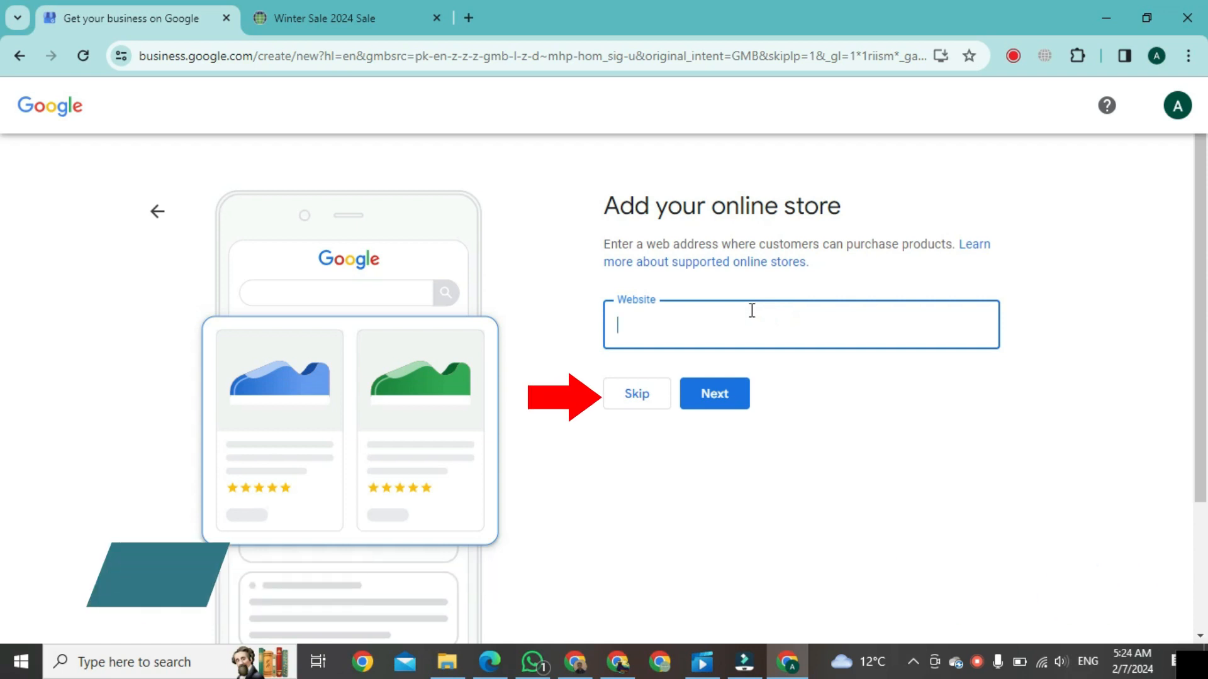
pyautogui.click(627, 404)
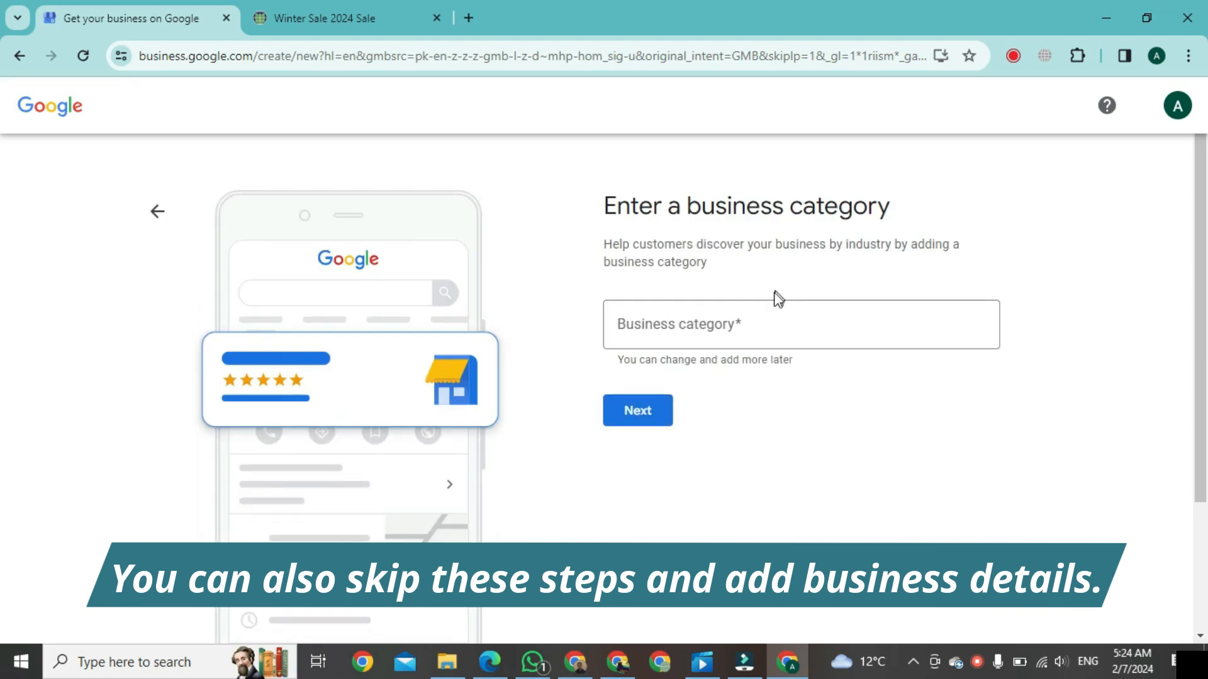
pyautogui.click(762, 309)
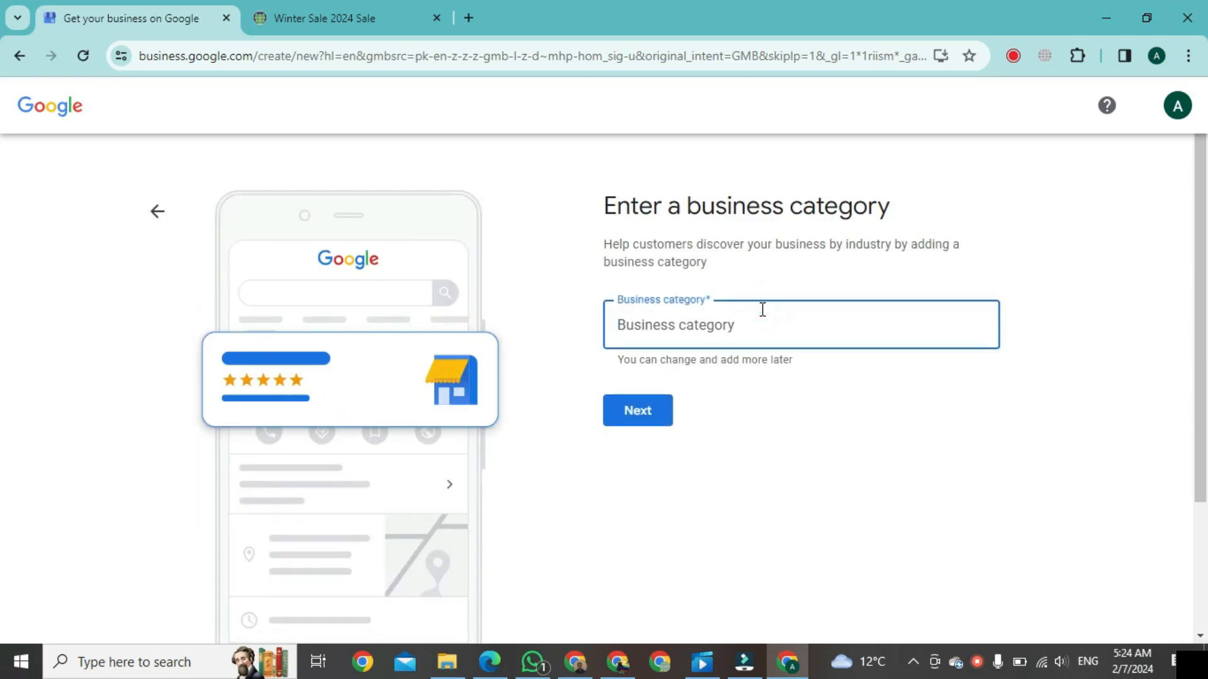
pyautogui.write('cloth')
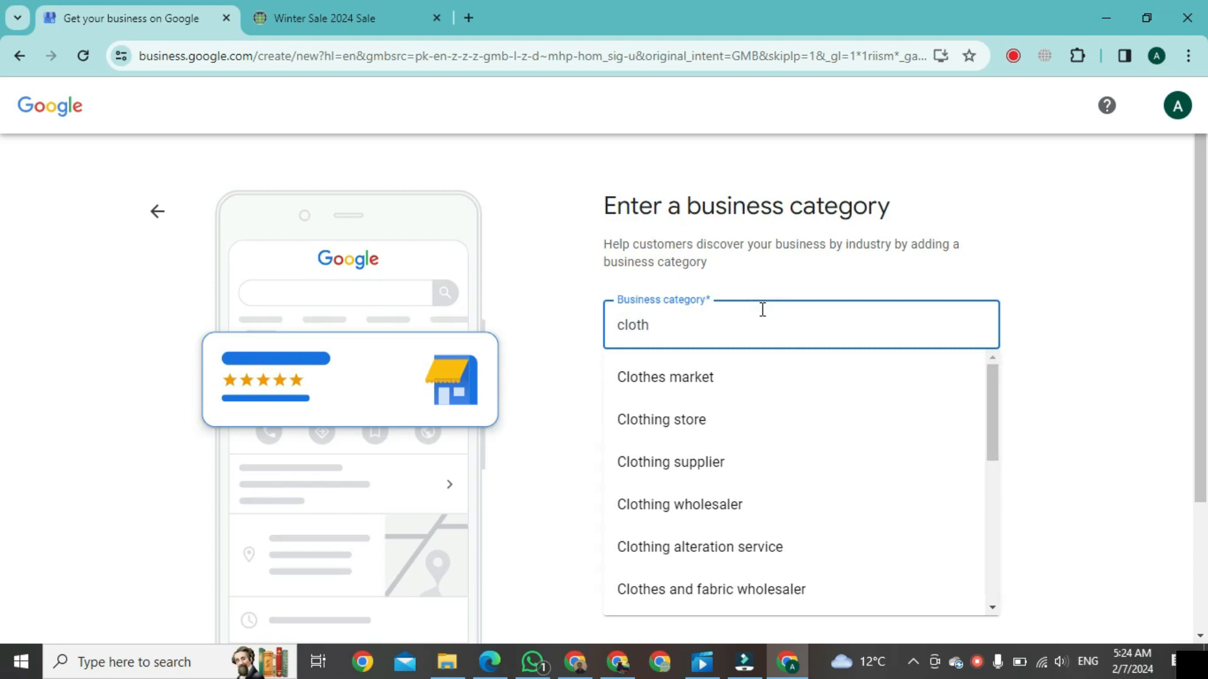
pyautogui.press('Down')
pyautogui.press('Down')
pyautogui.press('Return')
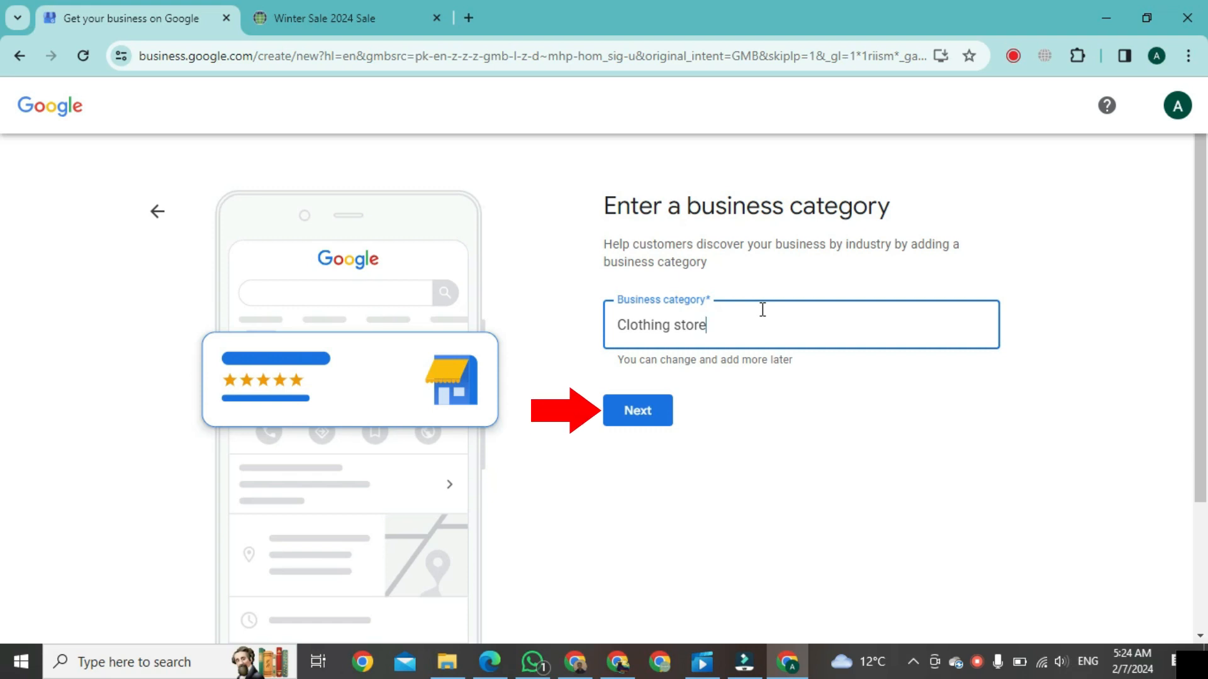
pyautogui.click(650, 418)
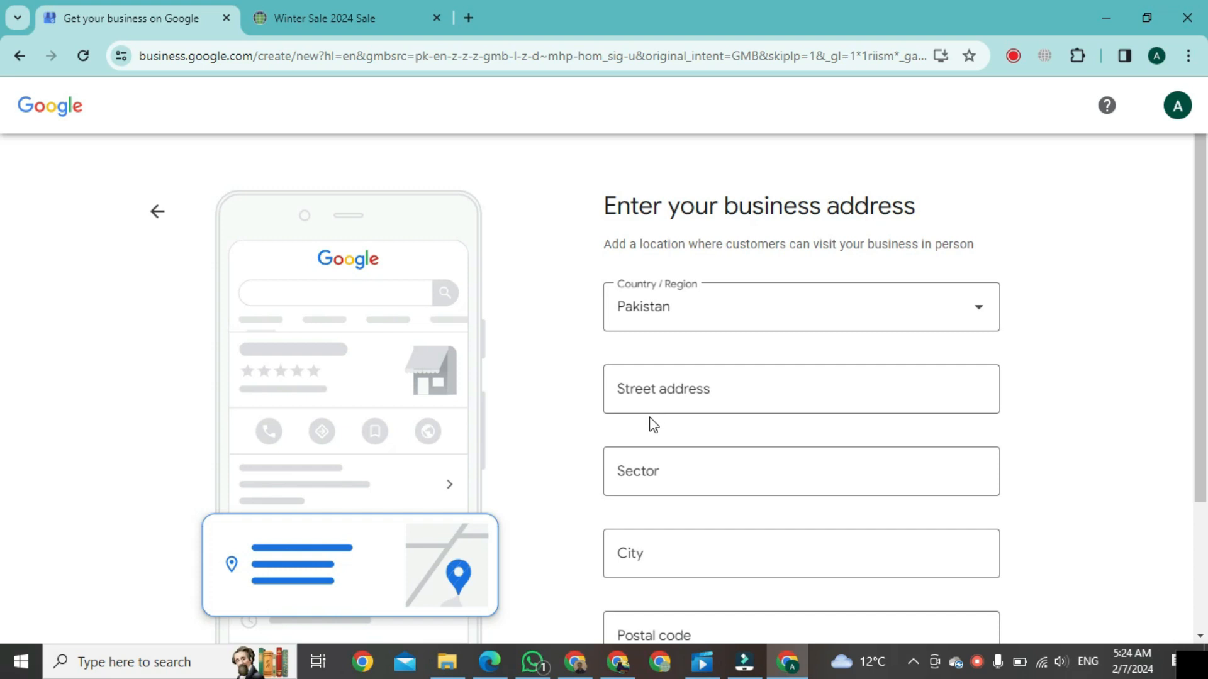
# - Fill in the business address with its street address, sector, city and postal code
pyautogui.click(690, 372)
pyautogui.write('tughlaq town')
pyautogui.click(707, 512)
pyautogui.write('B')
pyautogui.click(698, 607)
pyautogui.write('Multan')
pyautogui.scroll(-1, 1063, 610)
pyautogui.scroll(-3, 1067, 609)
pyautogui.click(884, 467)
pyautogui.write('6000')
pyautogui.click(1015, 419)
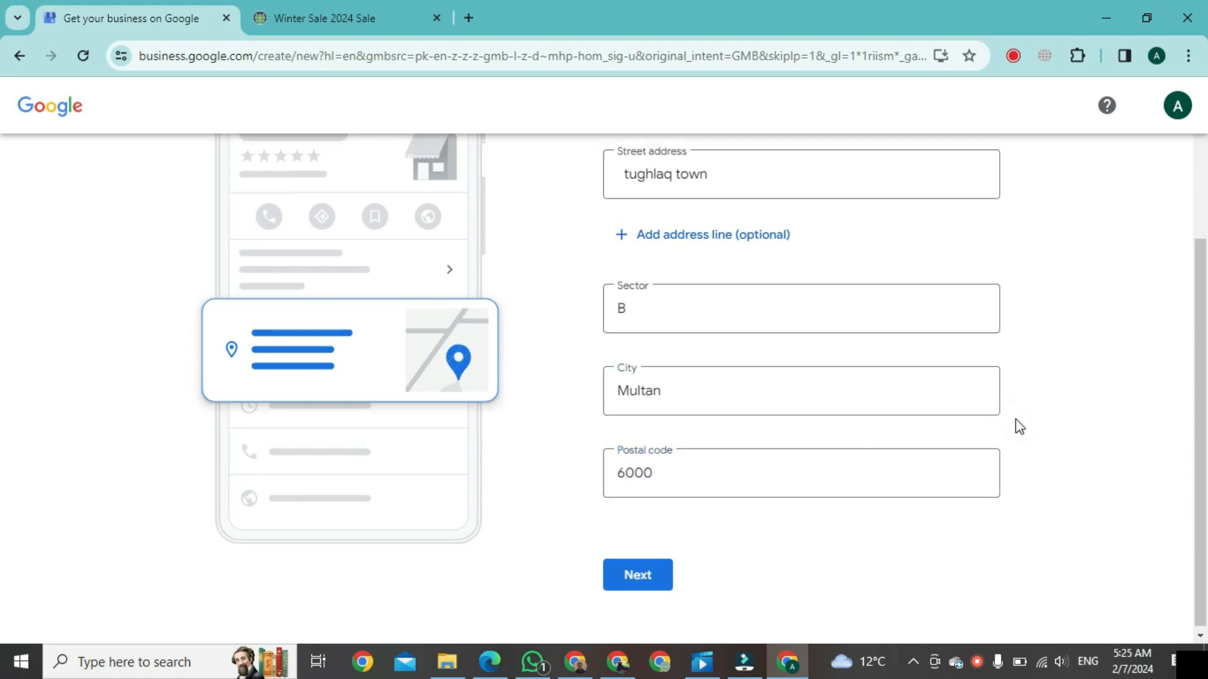
pyautogui.scroll(3, 1016, 419)
pyautogui.scroll(-3, 1016, 419)
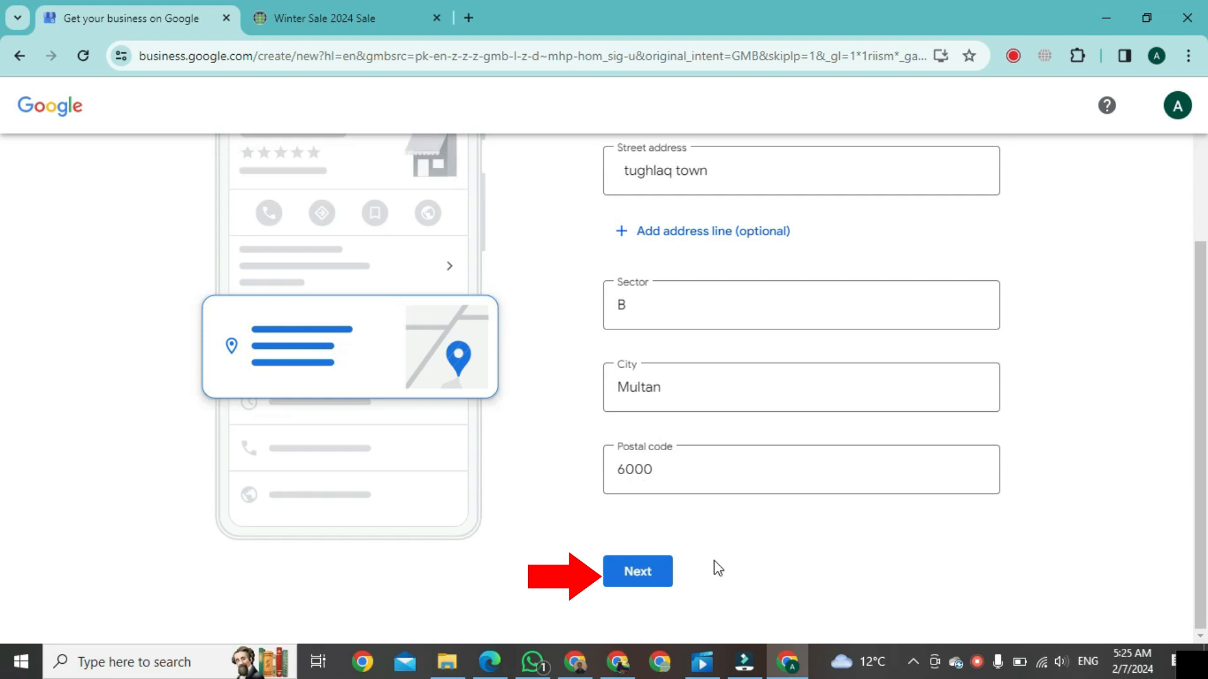
# - Submit the business address, adding the missing digit to the postal code
pyautogui.click(654, 578)
pyautogui.click(653, 577)
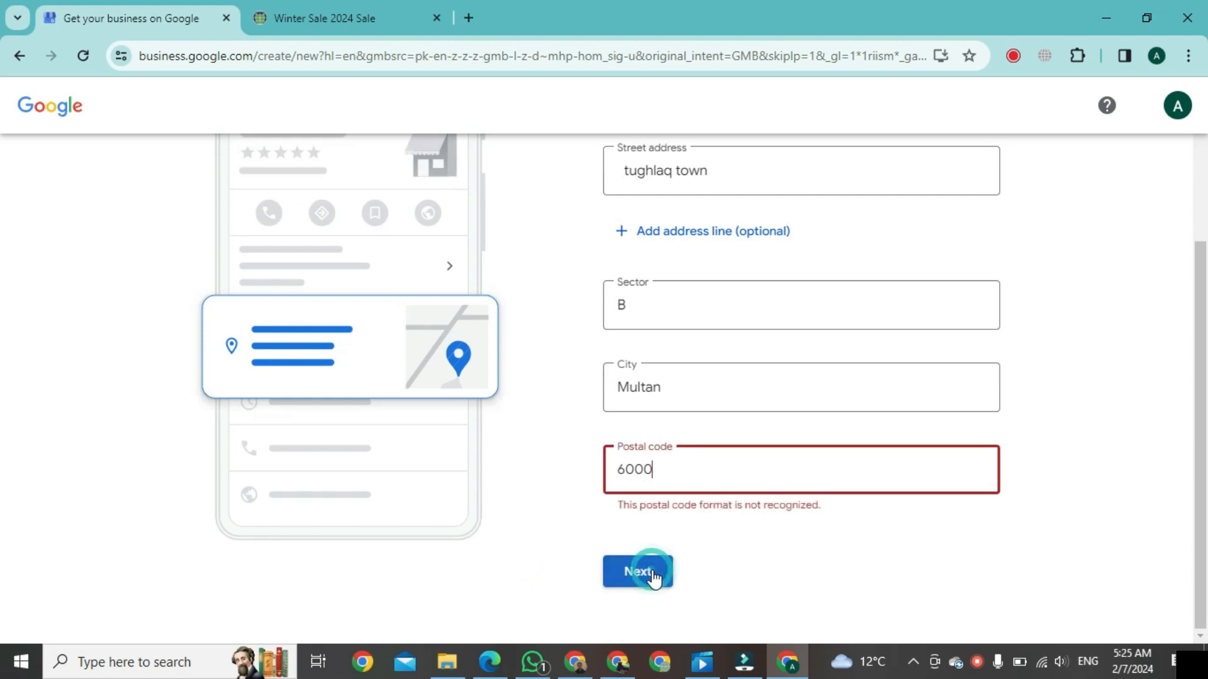
pyautogui.write('0')
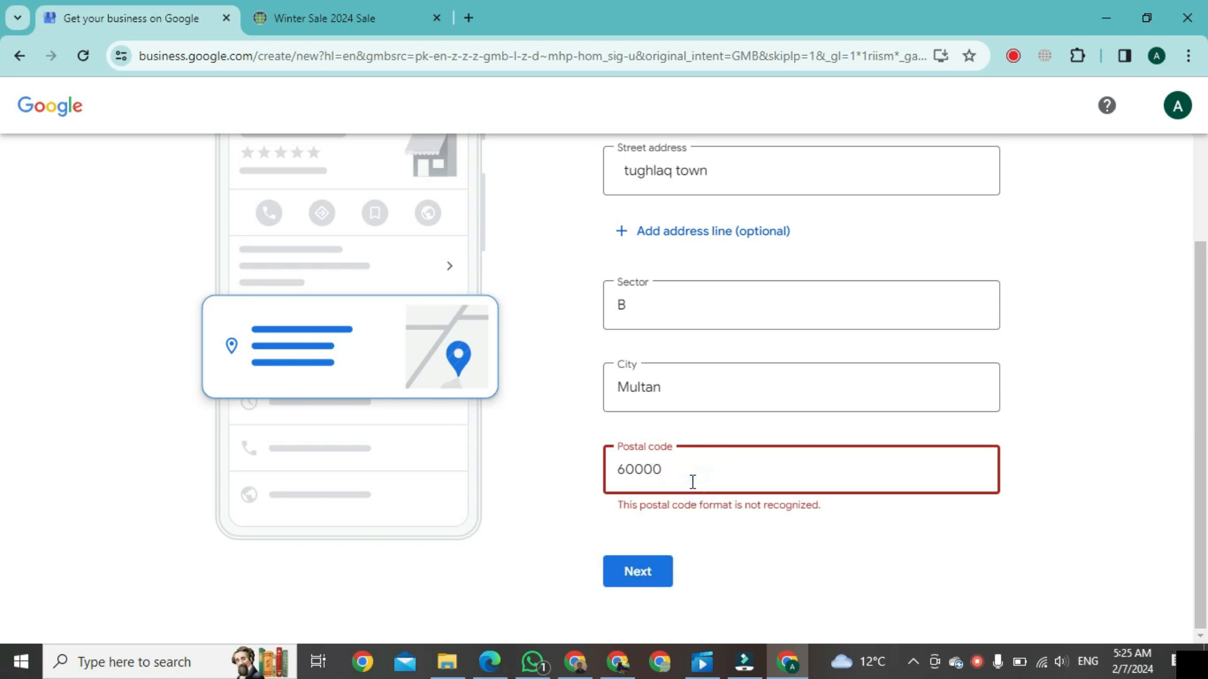
pyautogui.click(650, 569)
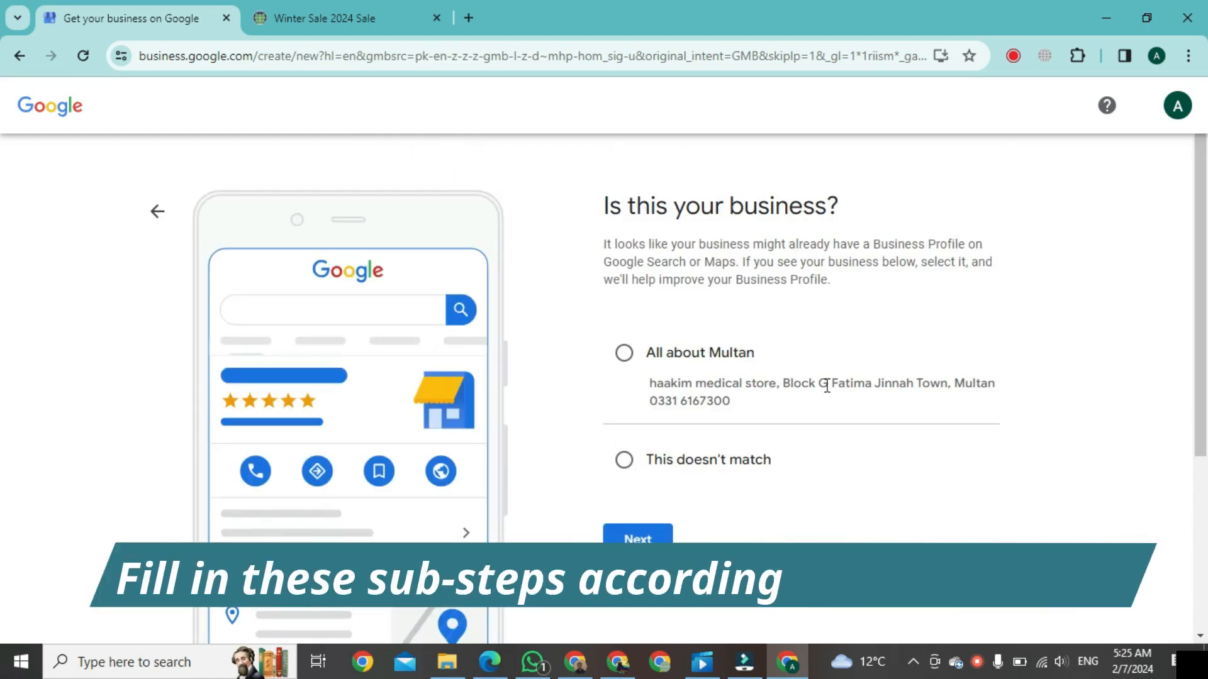
# - Mark the suggested existing business as "This doesn't match" and accept the marker's location on the map
pyautogui.click(672, 467)
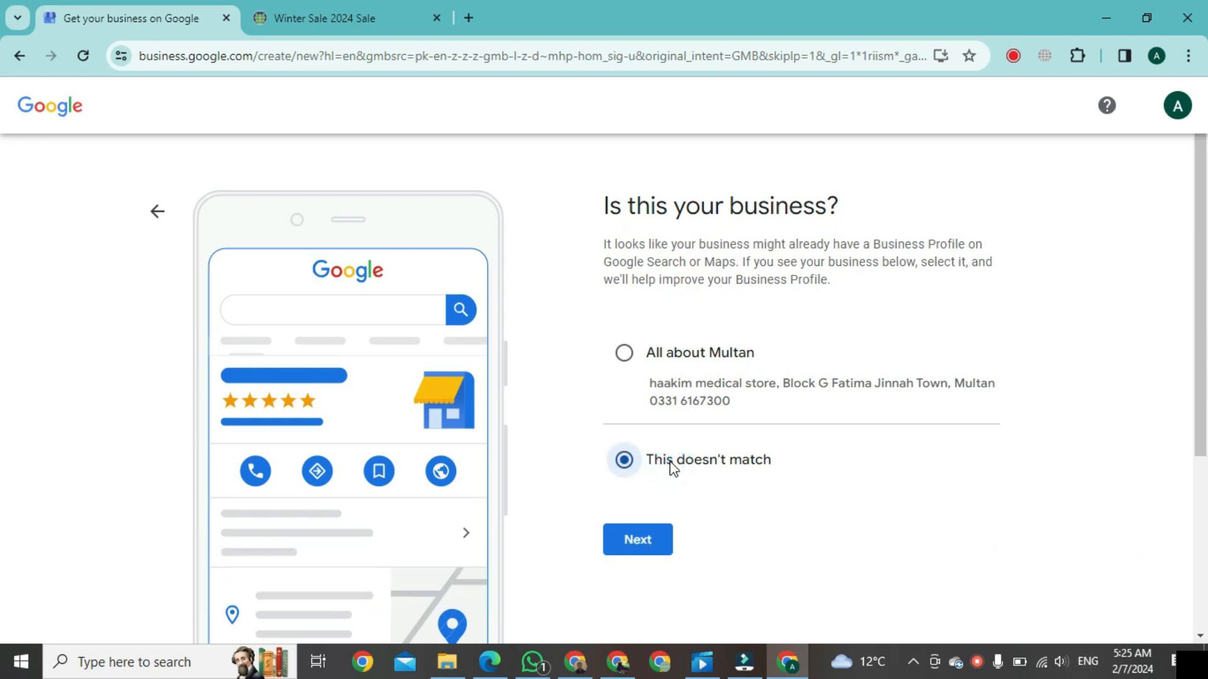
pyautogui.click(641, 552)
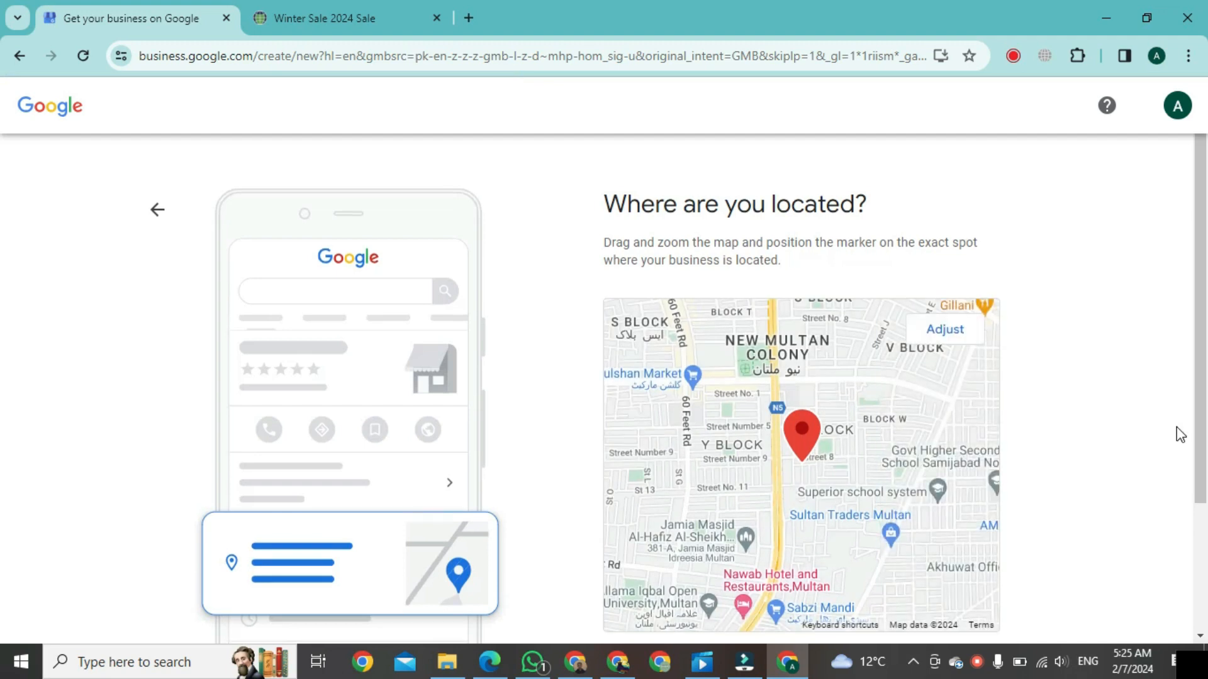
pyautogui.scroll(-3, 1180, 434)
pyautogui.scroll(2, 1181, 434)
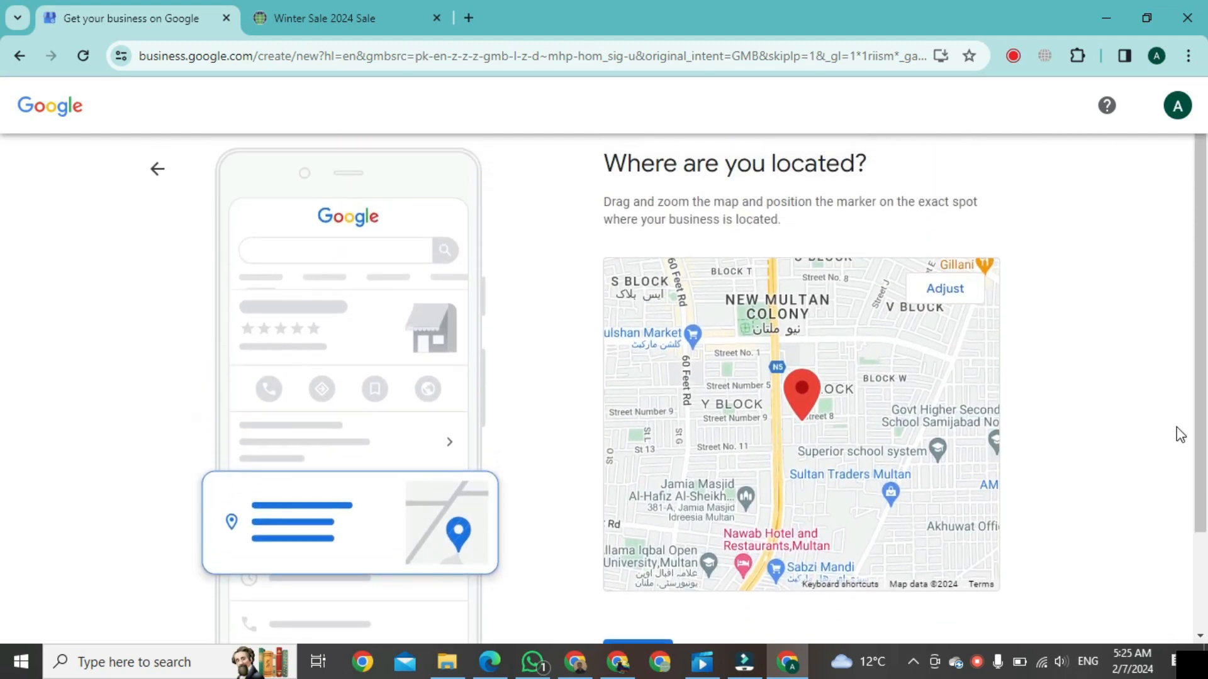
pyautogui.scroll(-3, 1180, 434)
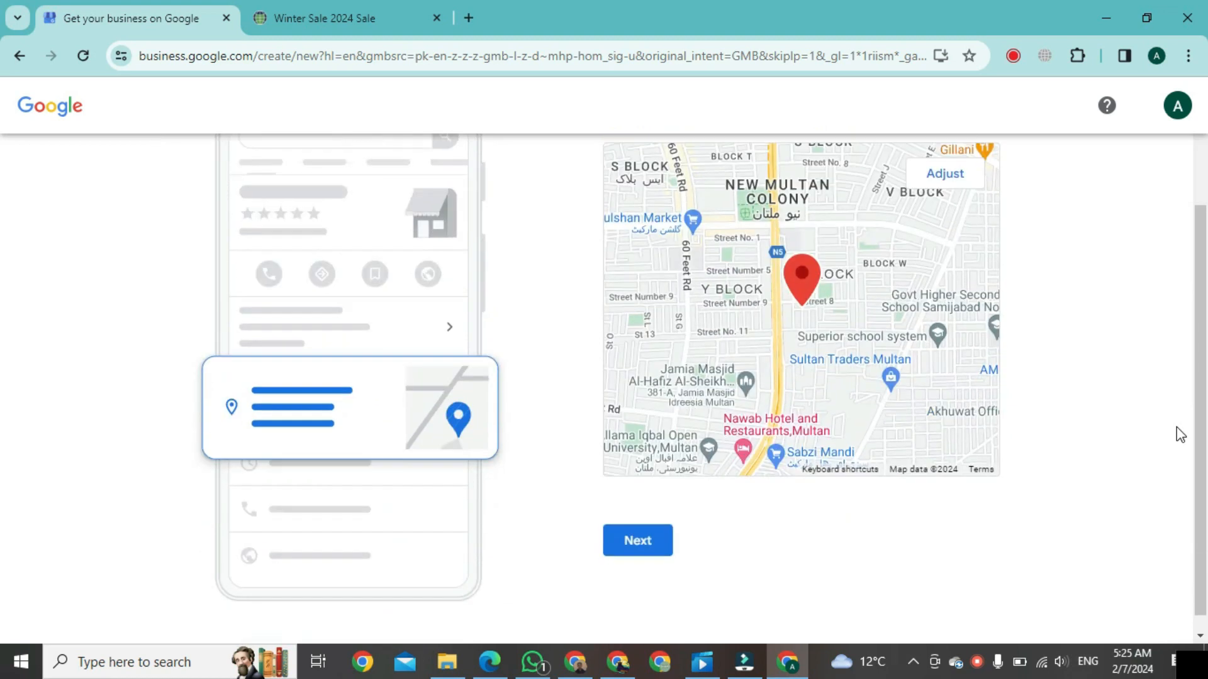
pyautogui.click(655, 543)
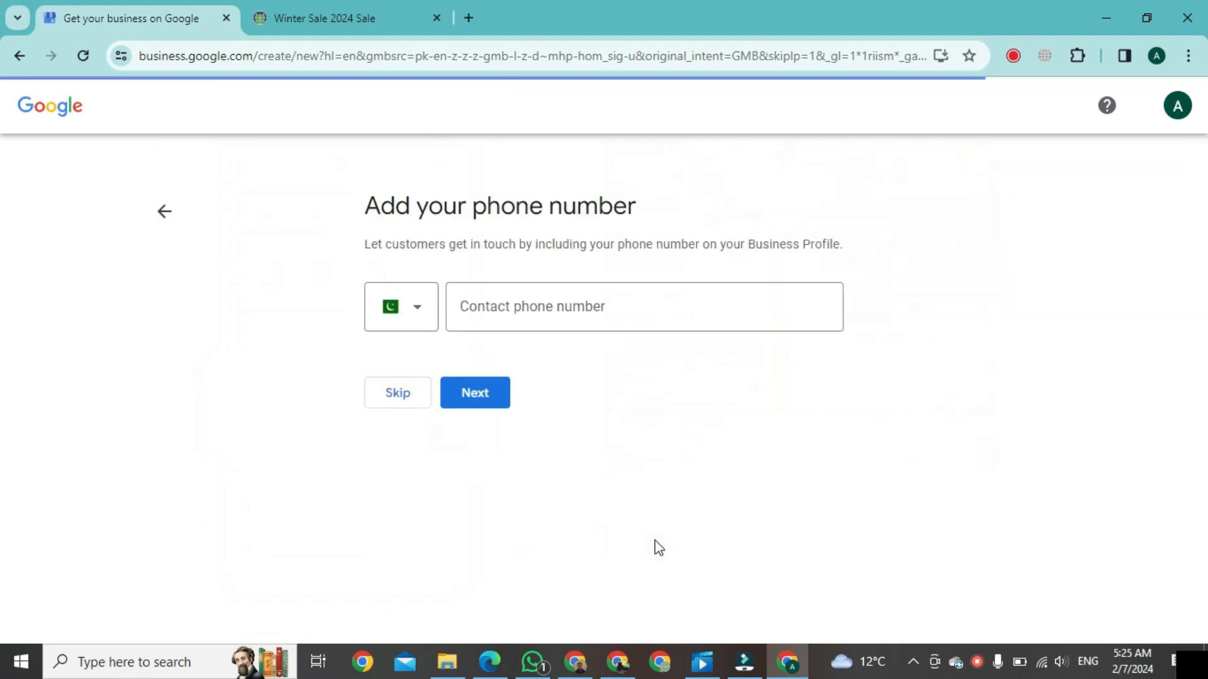
# - Skip the contact phone number and agree to the terms without opting in to news, tips or survey invitations
pyautogui.click(609, 320)
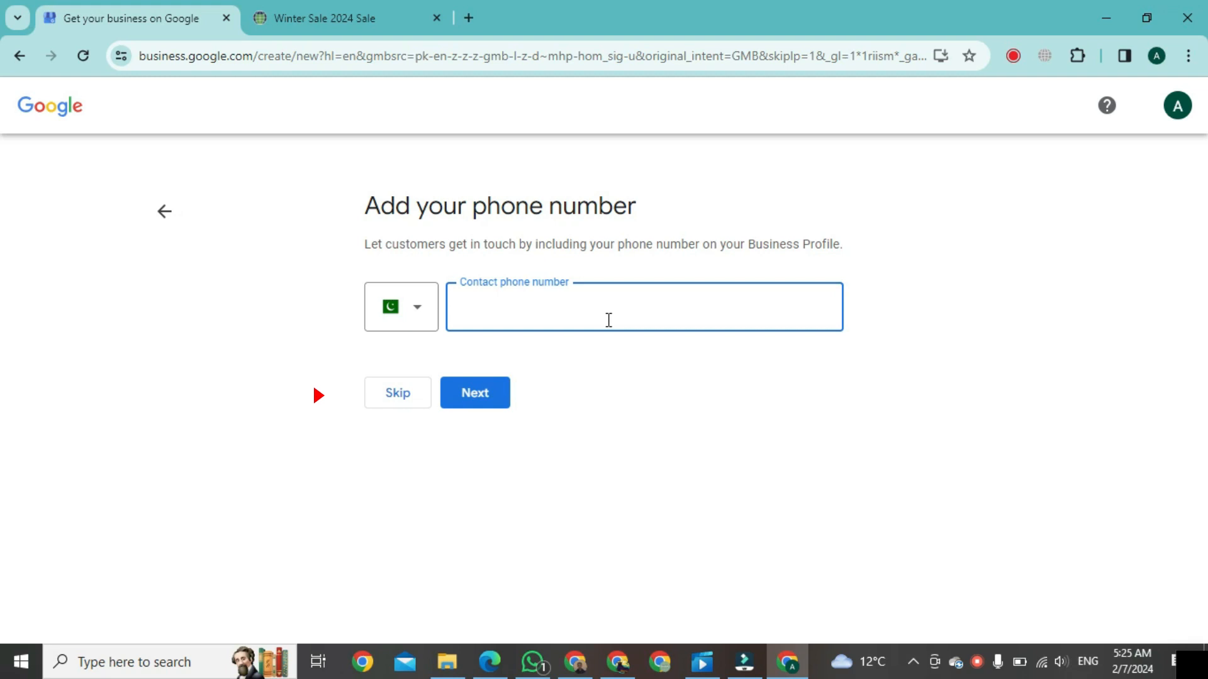
pyautogui.click(405, 395)
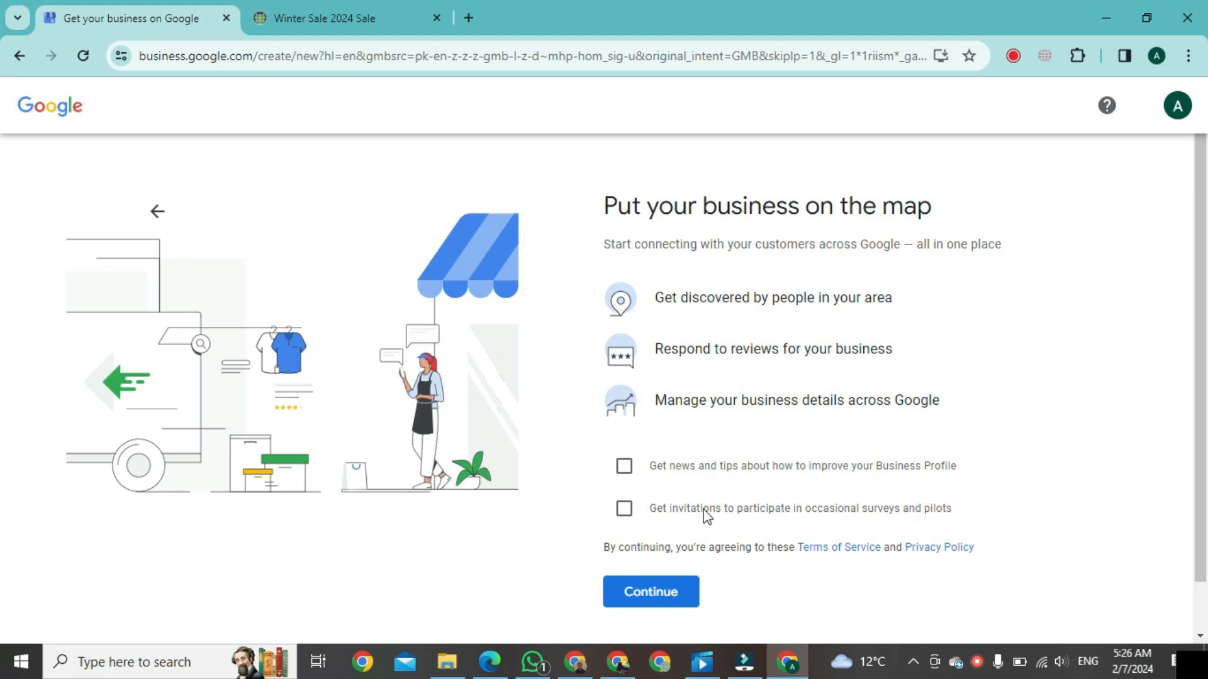
pyautogui.click(660, 602)
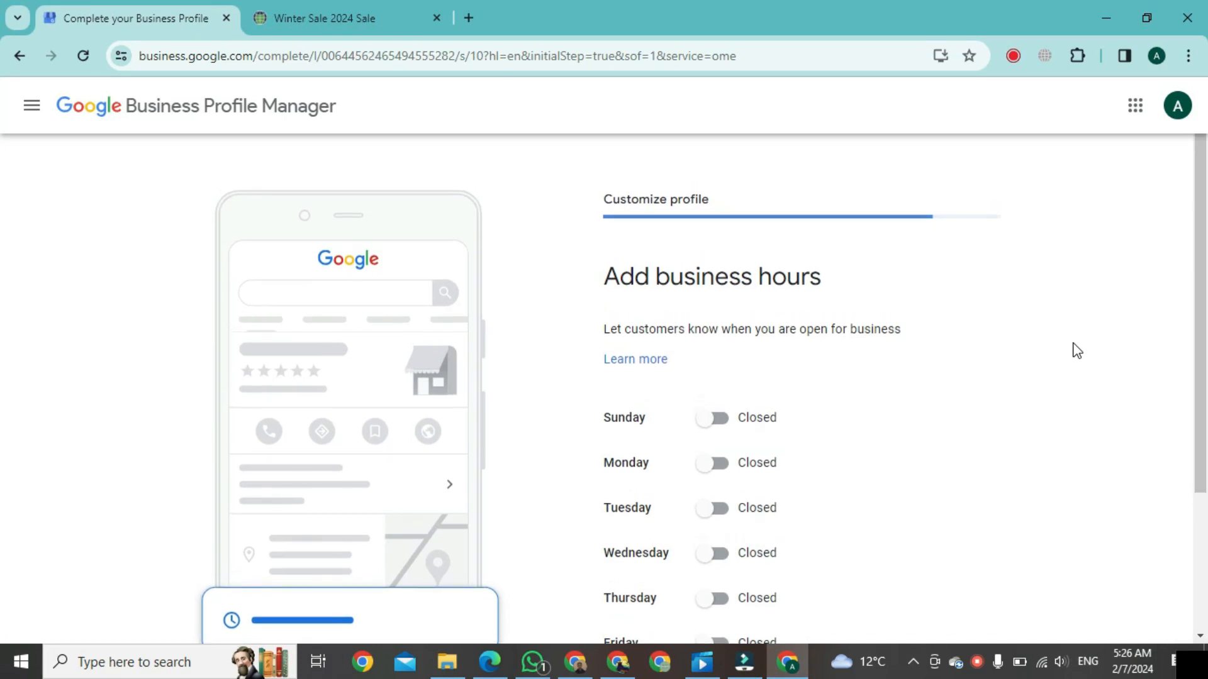
# - Skip adding business hours, leaving all seven days marked as closed
pyautogui.scroll(-3, 1077, 350)
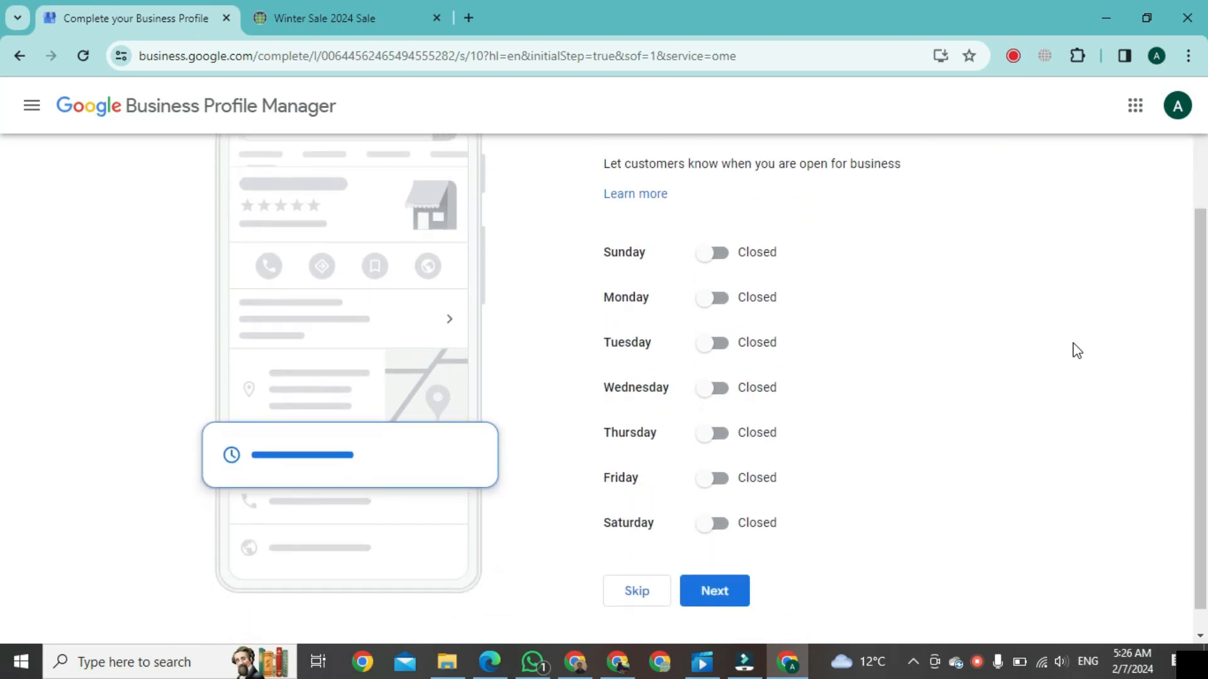
pyautogui.scroll(3, 1077, 350)
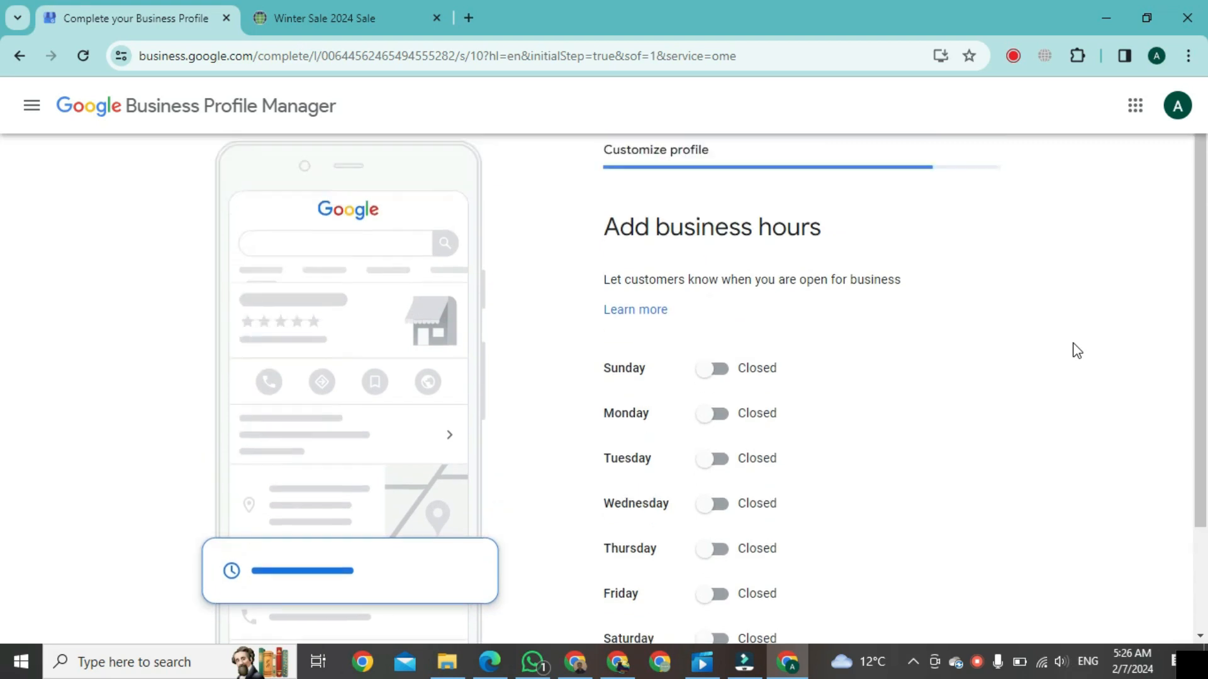
pyautogui.scroll(-3, 1077, 351)
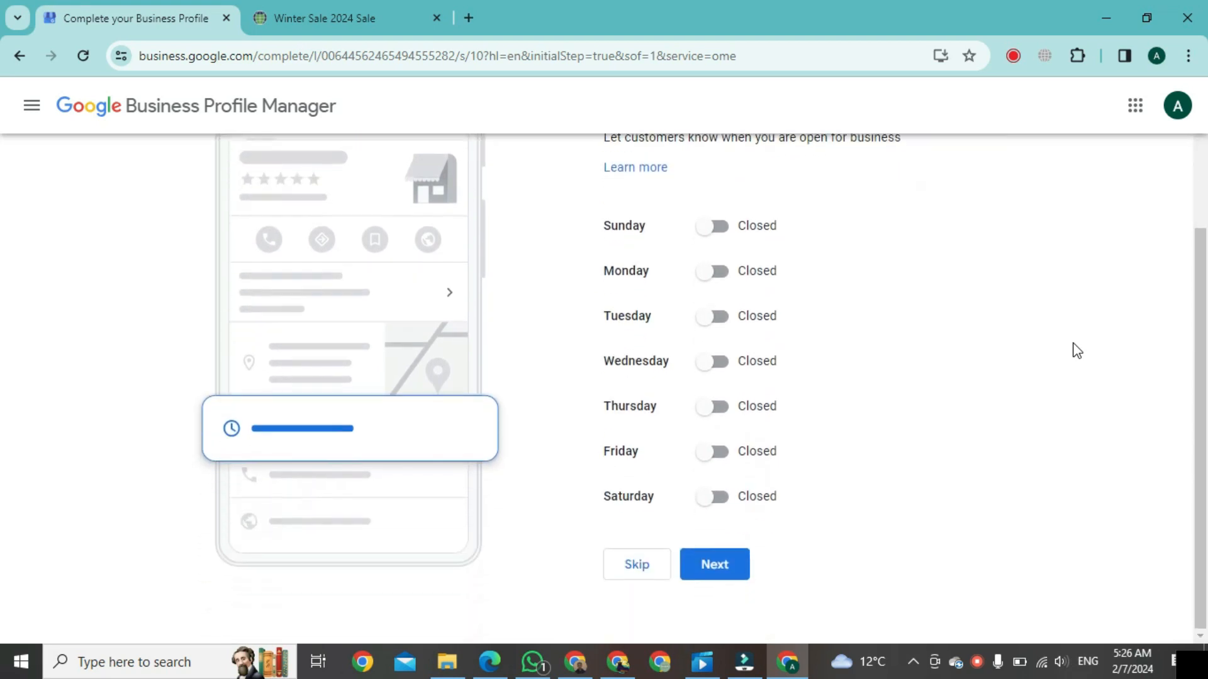
pyautogui.click(637, 572)
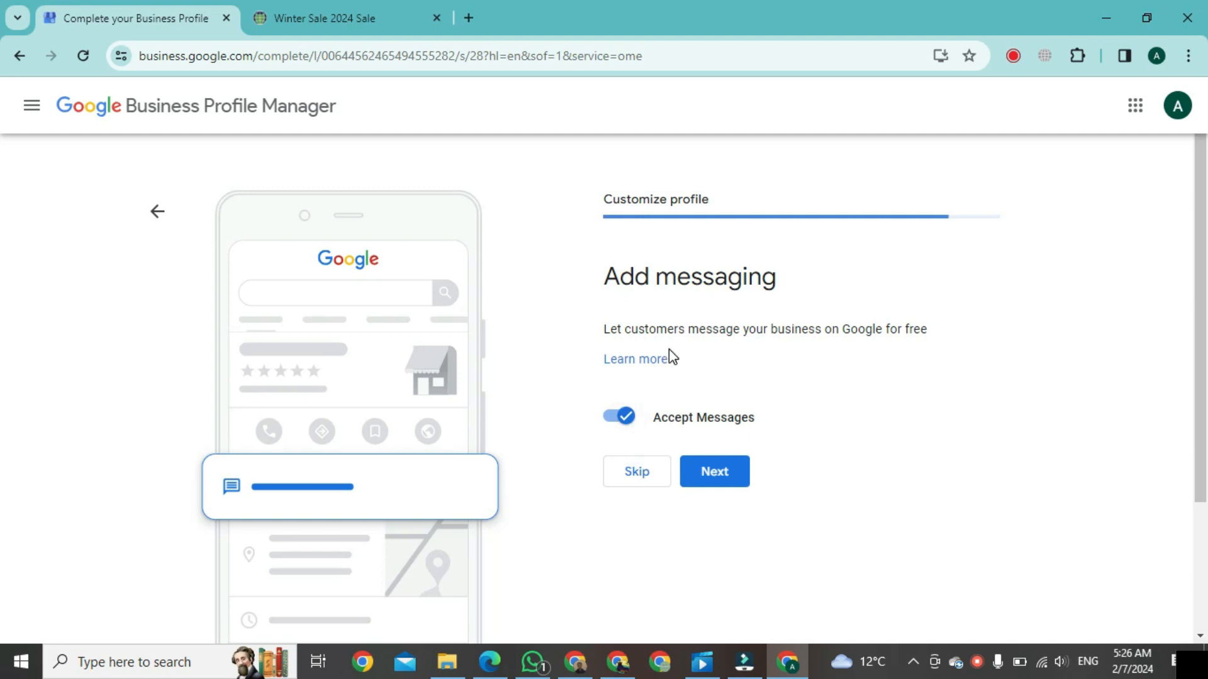
# - Skip the messaging setup with Accept Messages left on, and skip the business description without entering any text
pyautogui.click(625, 422)
pyautogui.click(619, 421)
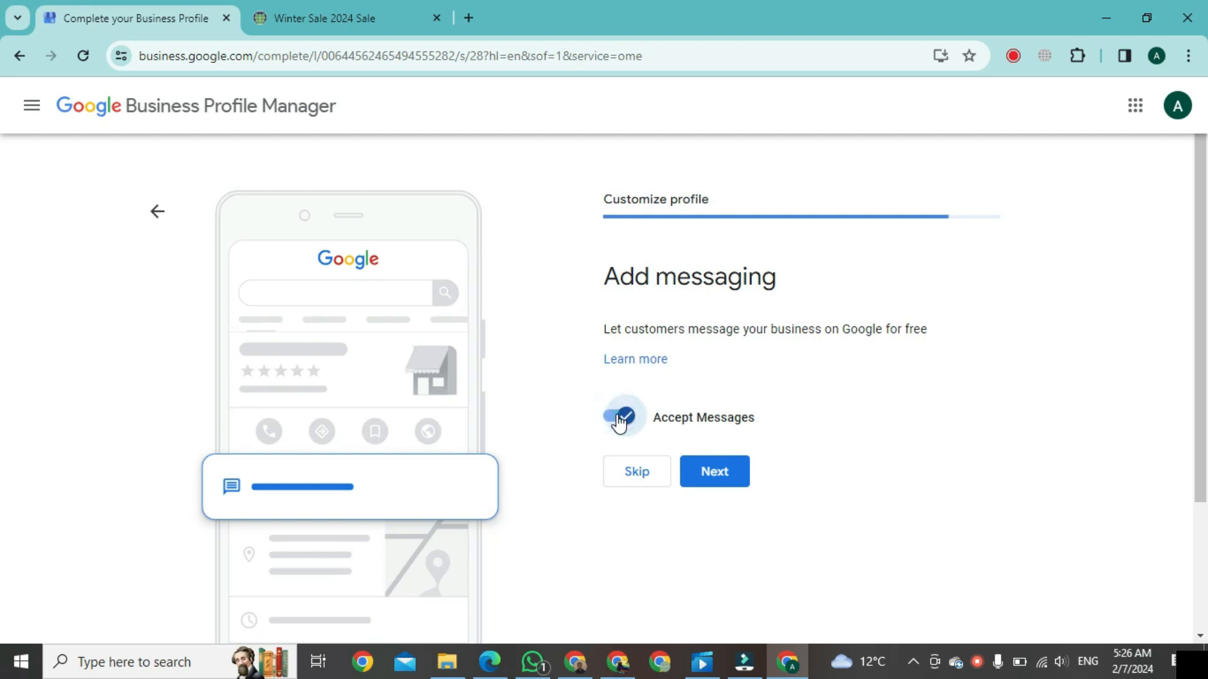
pyautogui.click(640, 481)
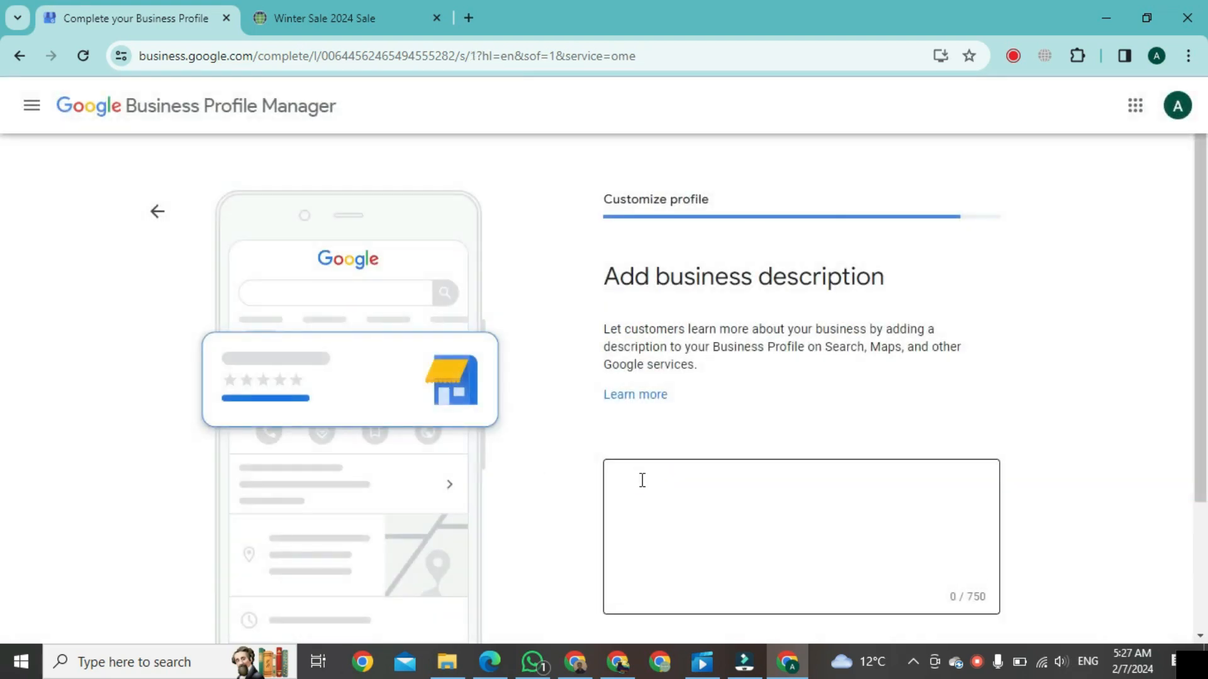
pyautogui.scroll(-3, 1131, 495)
pyautogui.click(662, 334)
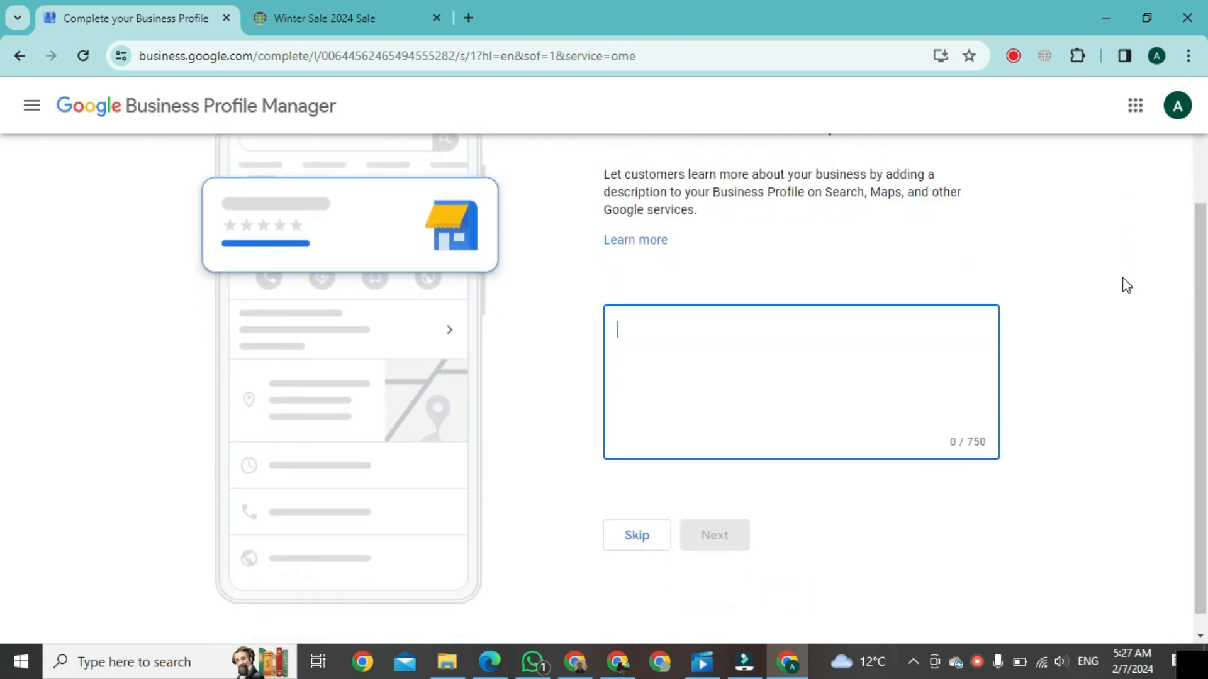
pyautogui.click(635, 539)
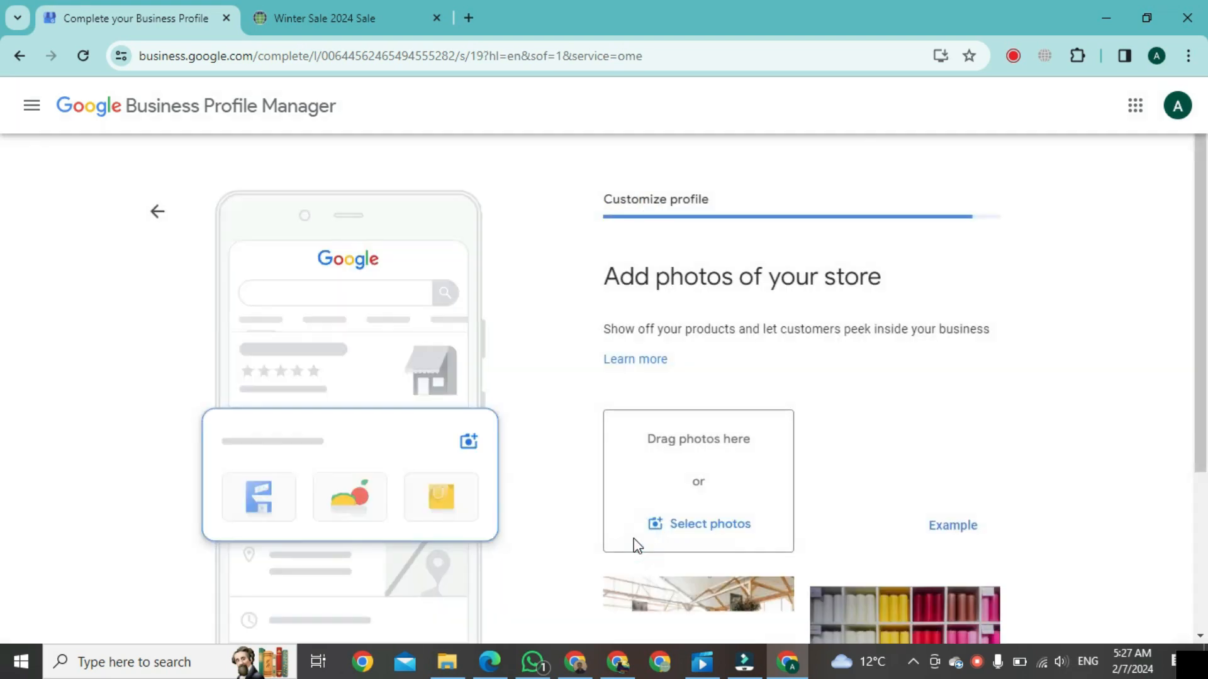
# - Look over the example store photos and skip adding photos of the store
pyautogui.scroll(-3, 1178, 426)
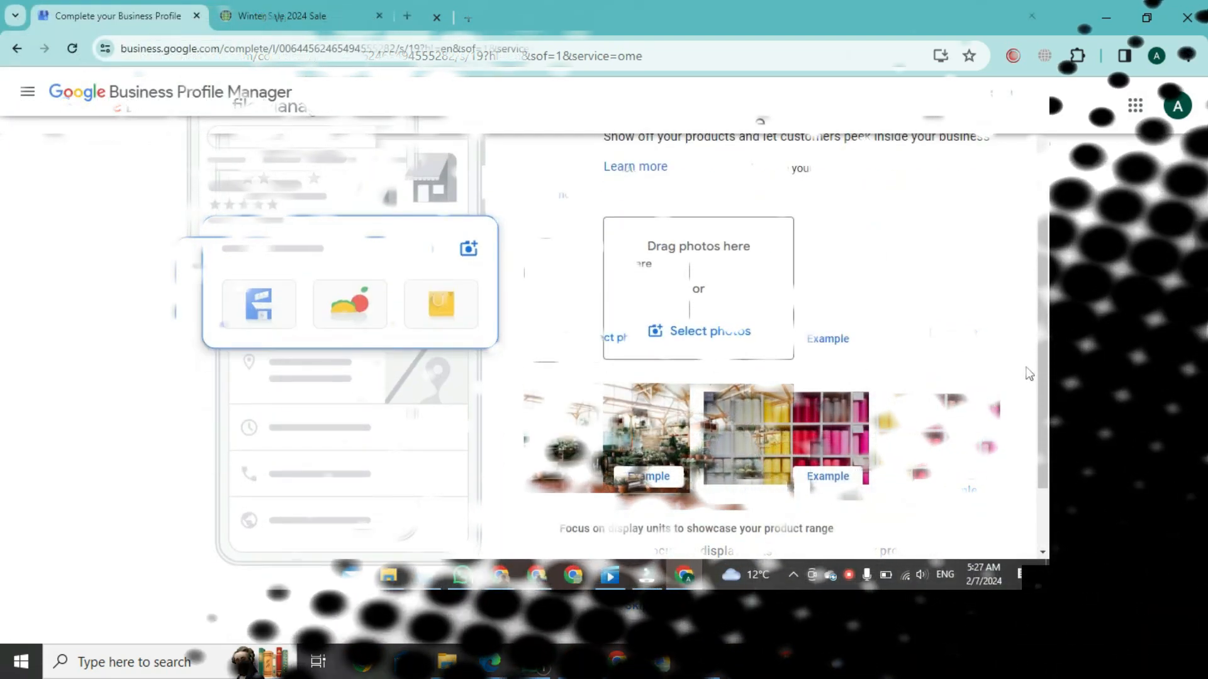
pyautogui.scroll(1, 1026, 368)
pyautogui.scroll(-1, 1026, 368)
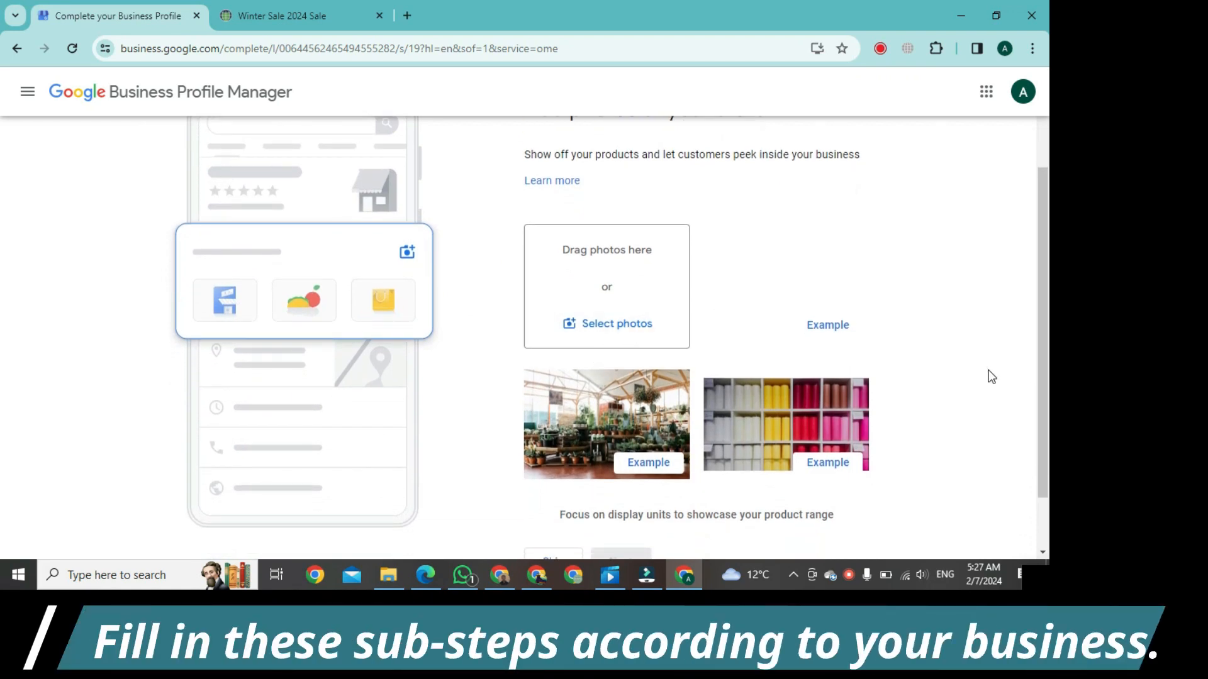
pyautogui.scroll(-1, 988, 369)
pyautogui.click(562, 495)
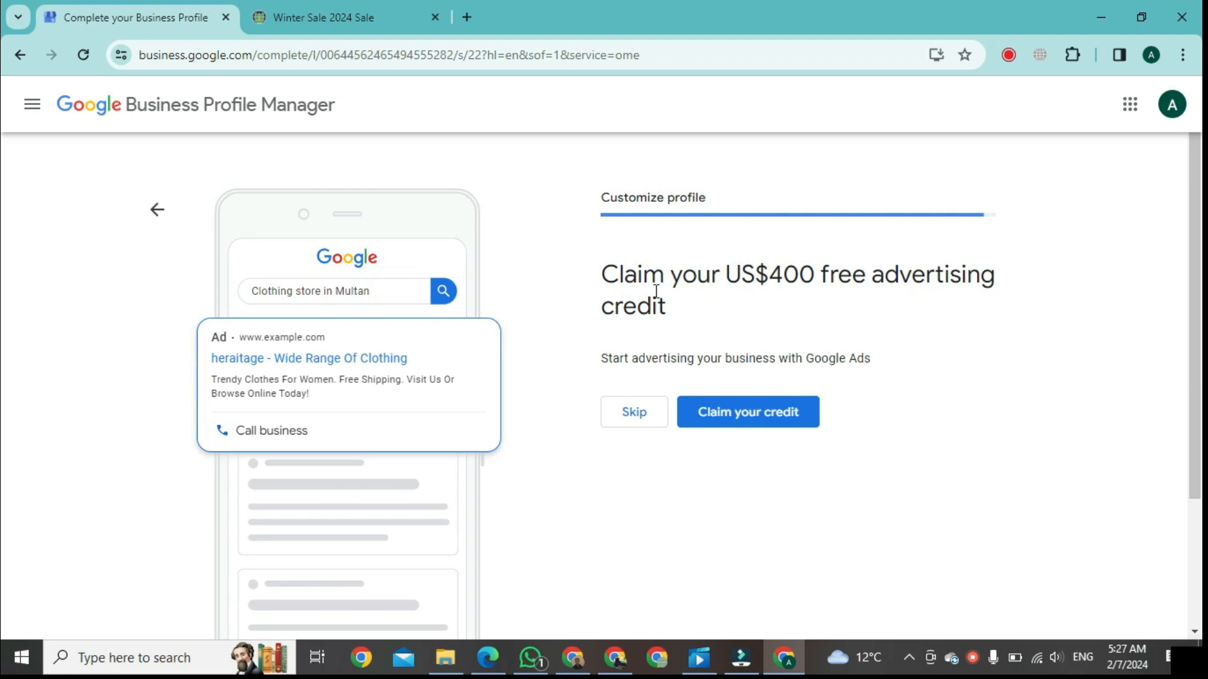
# - Skip the US$400 free advertising credit offer and continue past the notice about edits and verification
pyautogui.click(643, 422)
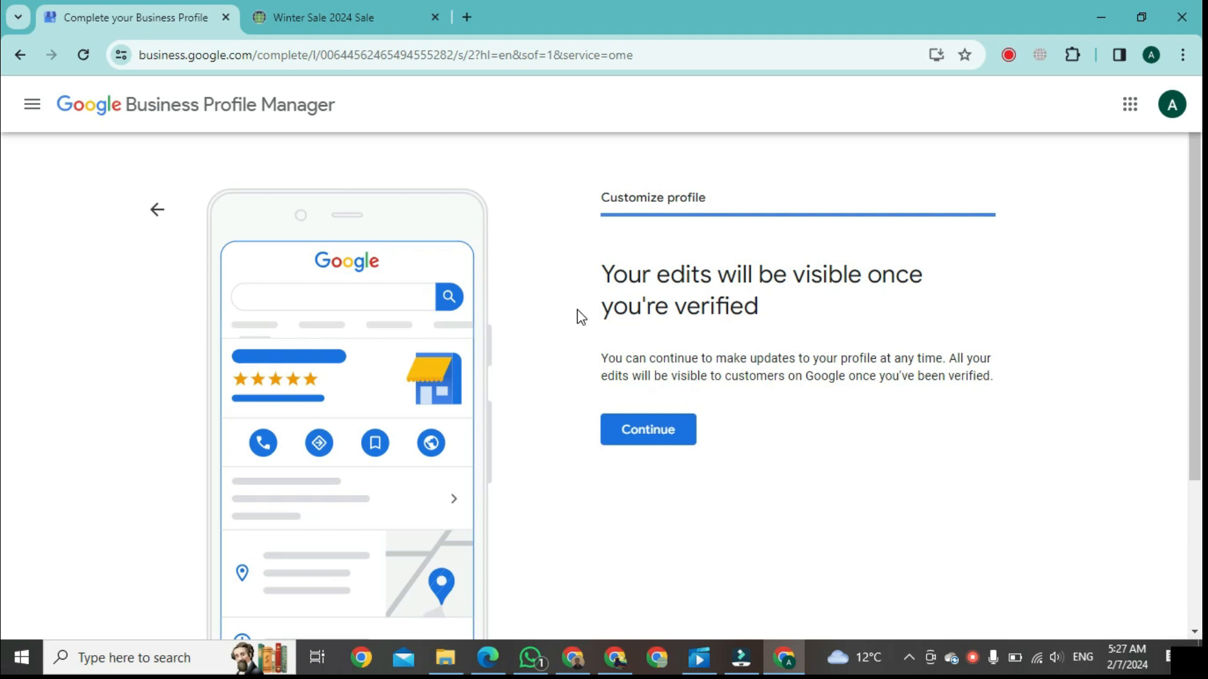
pyautogui.click(665, 429)
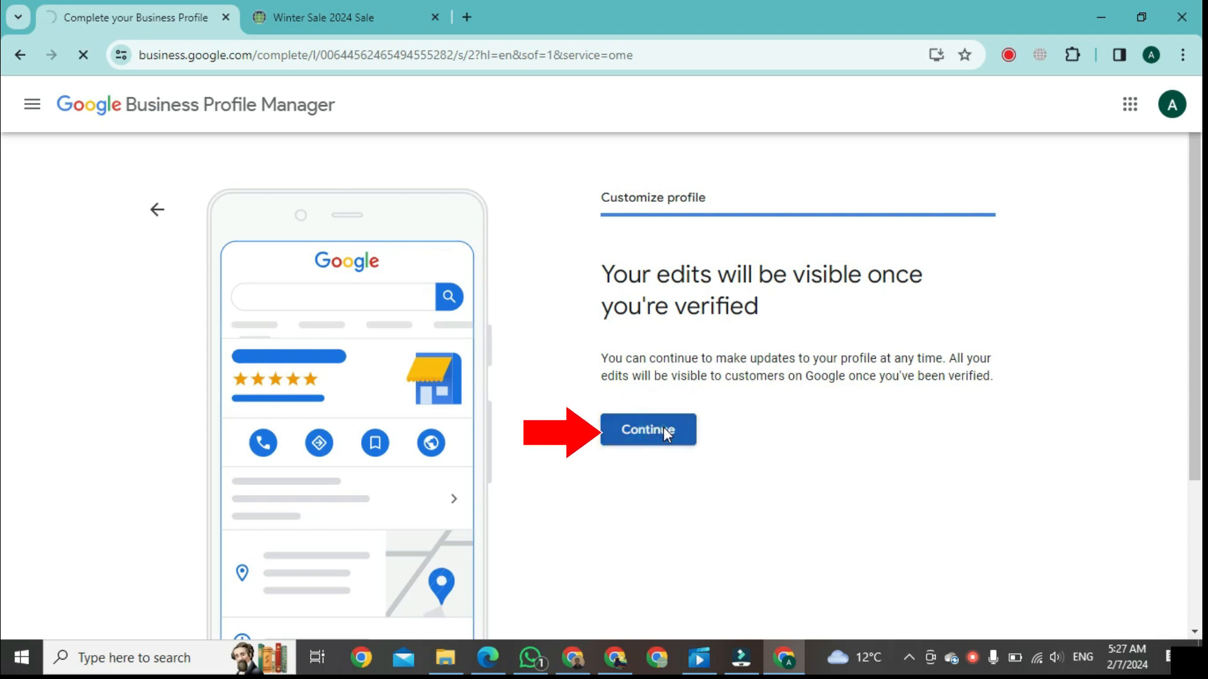